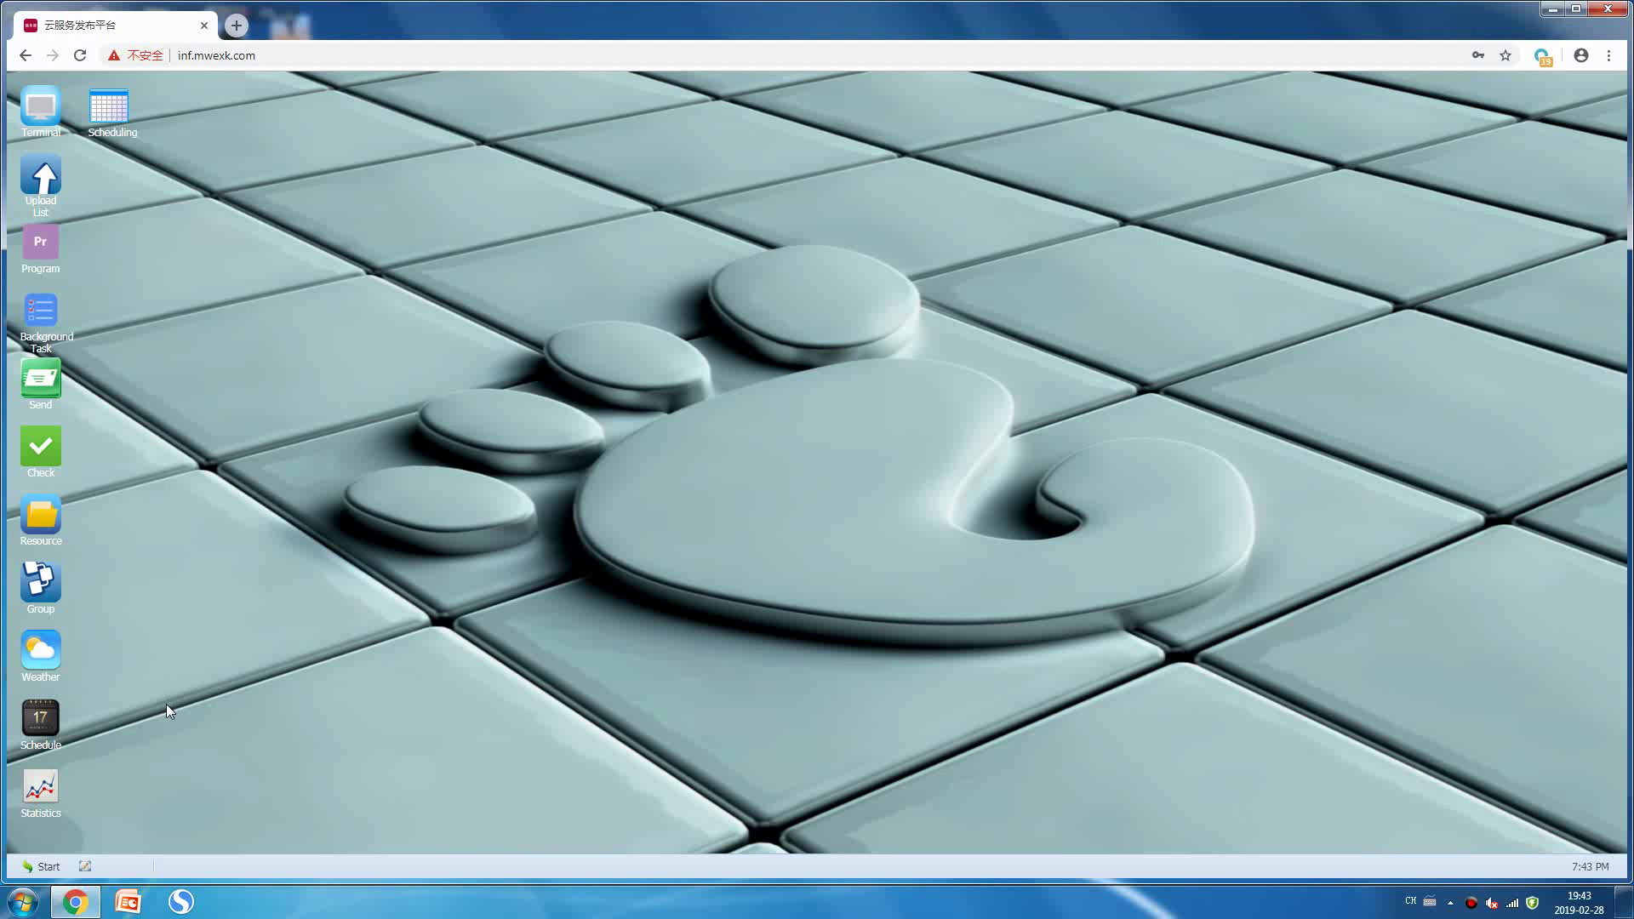
- Launch the Program editor, dismiss the colour-scheme popup and expand the test group in Programs List
double_click(39, 247)
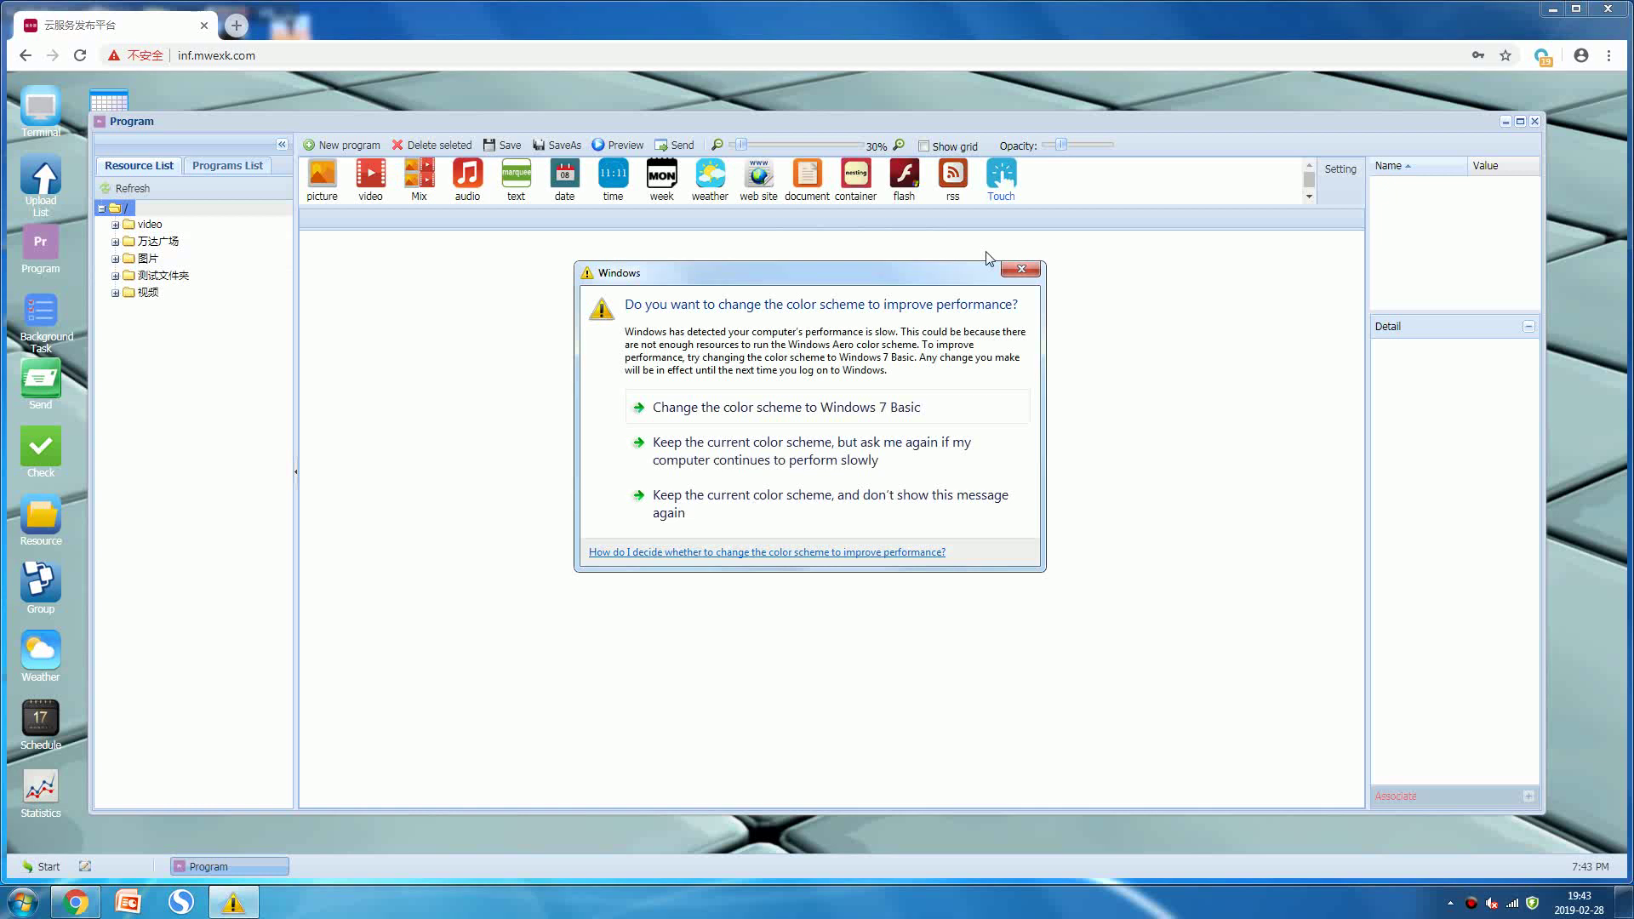
click(1019, 266)
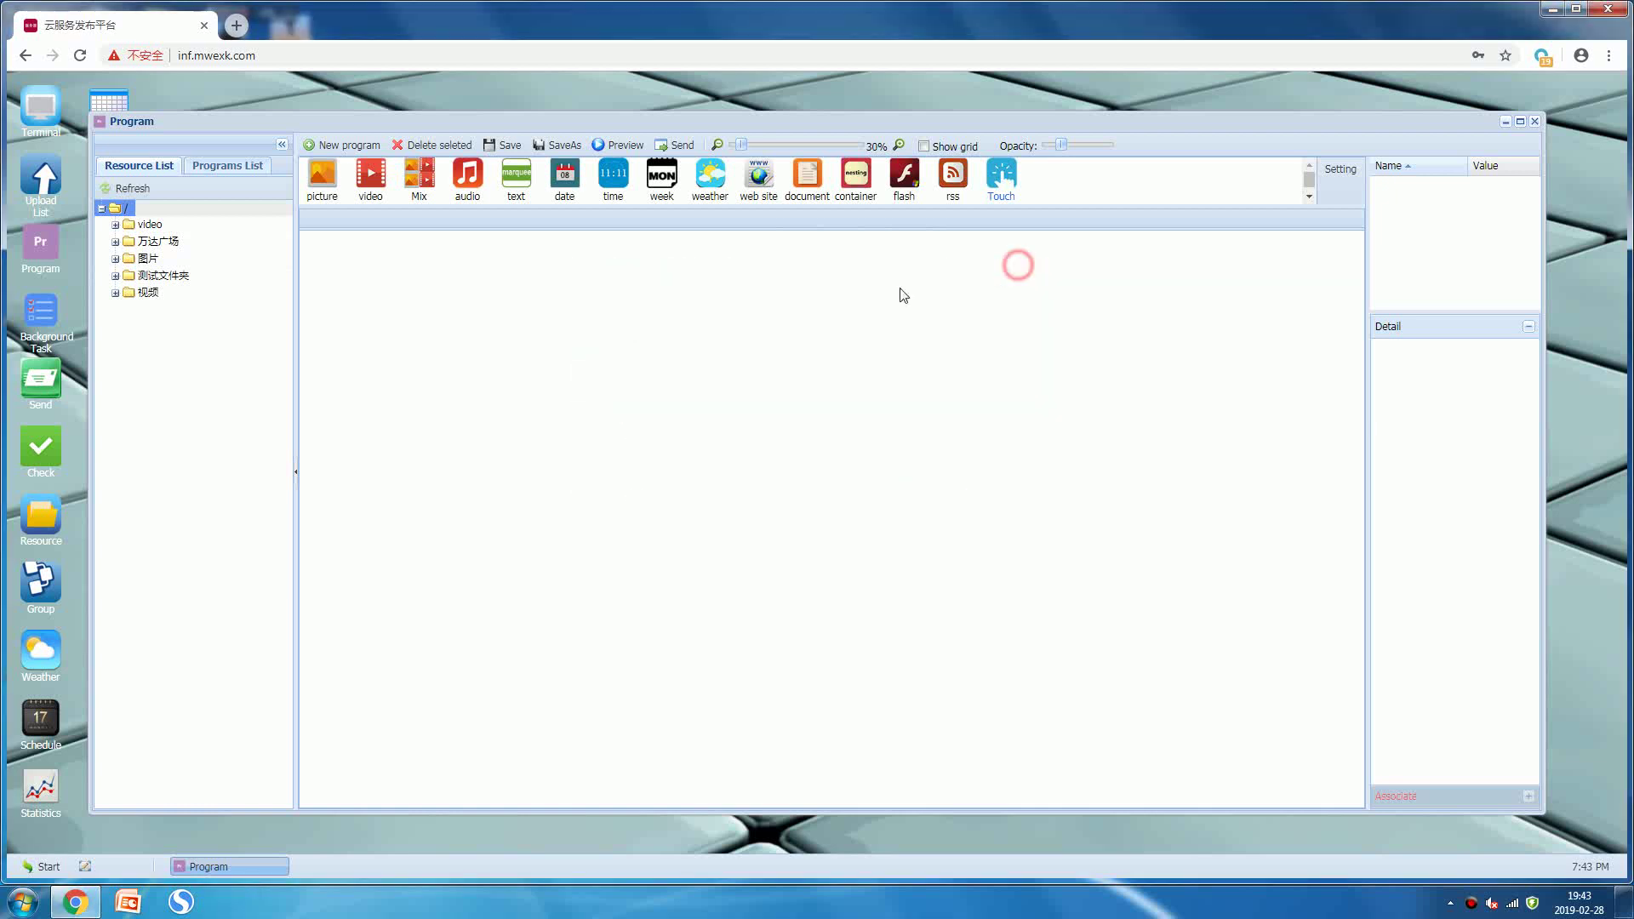
click(228, 168)
click(141, 297)
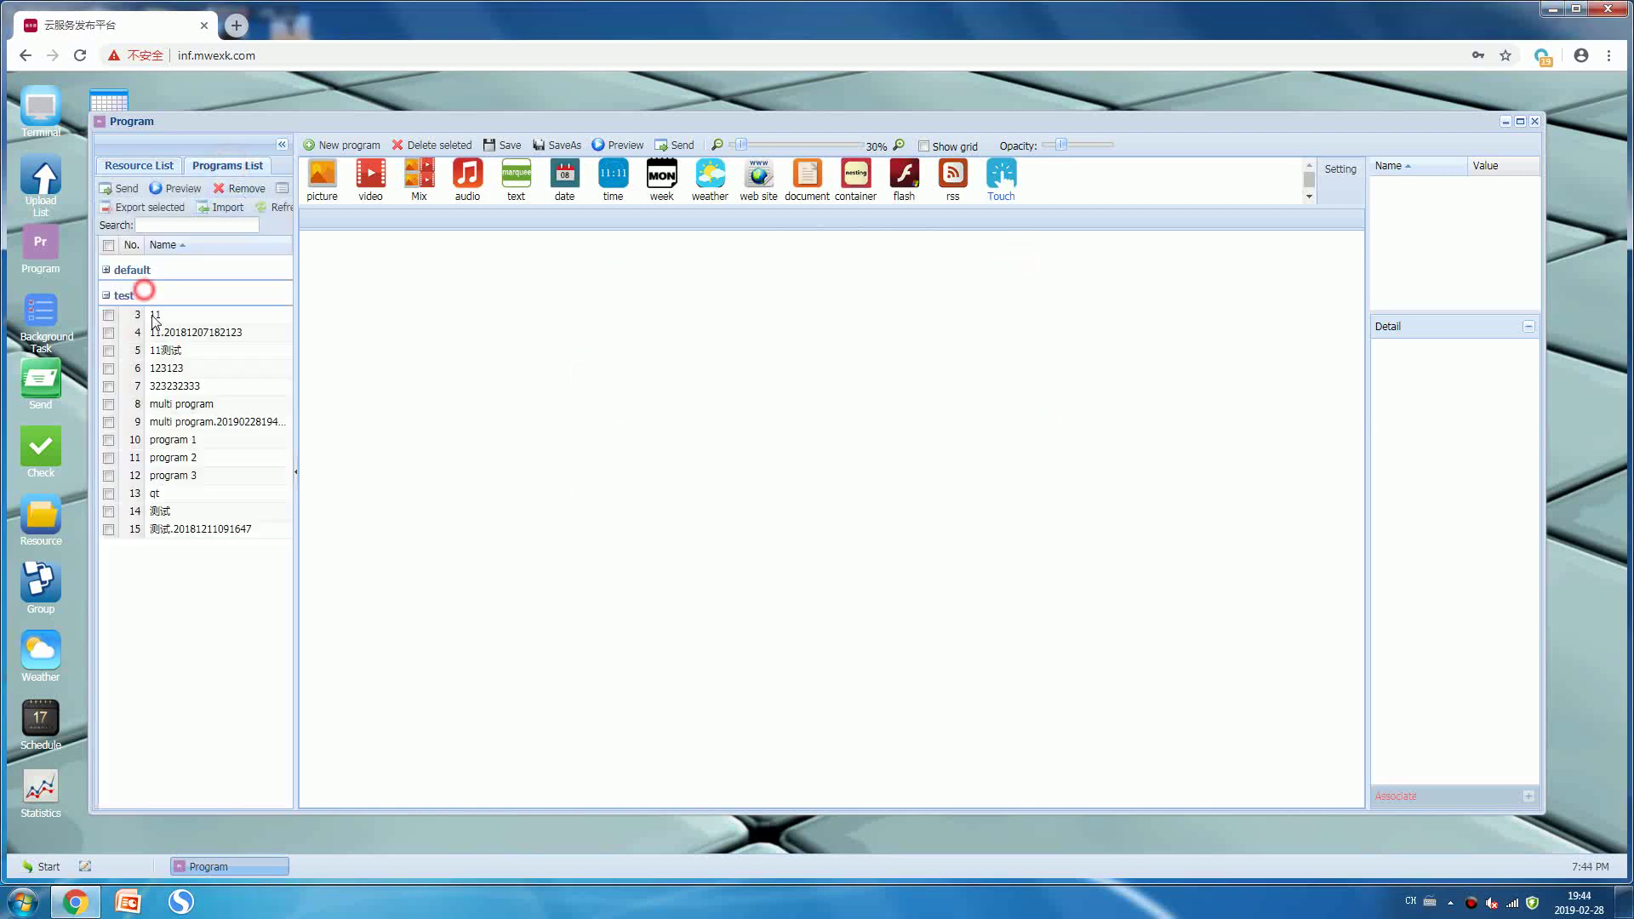
- Select program 1, program 2 and program 3 in the test group
click(181, 442)
click(181, 458)
click(182, 475)
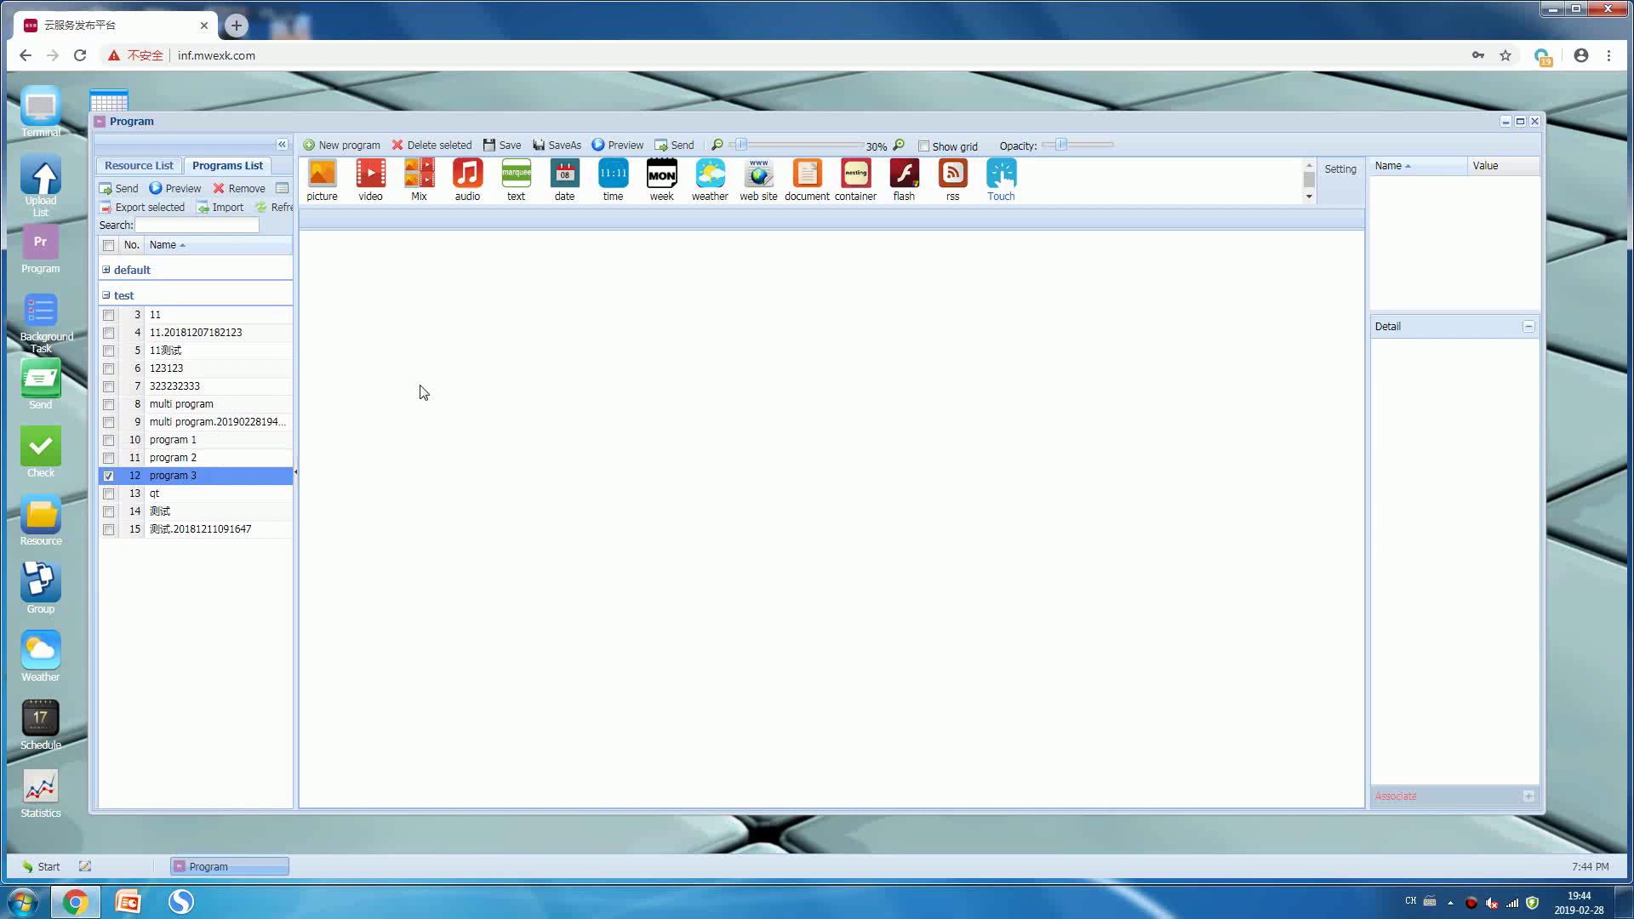
- Create a new portrait 1080 x 1920 program named 'multi program'
click(334, 147)
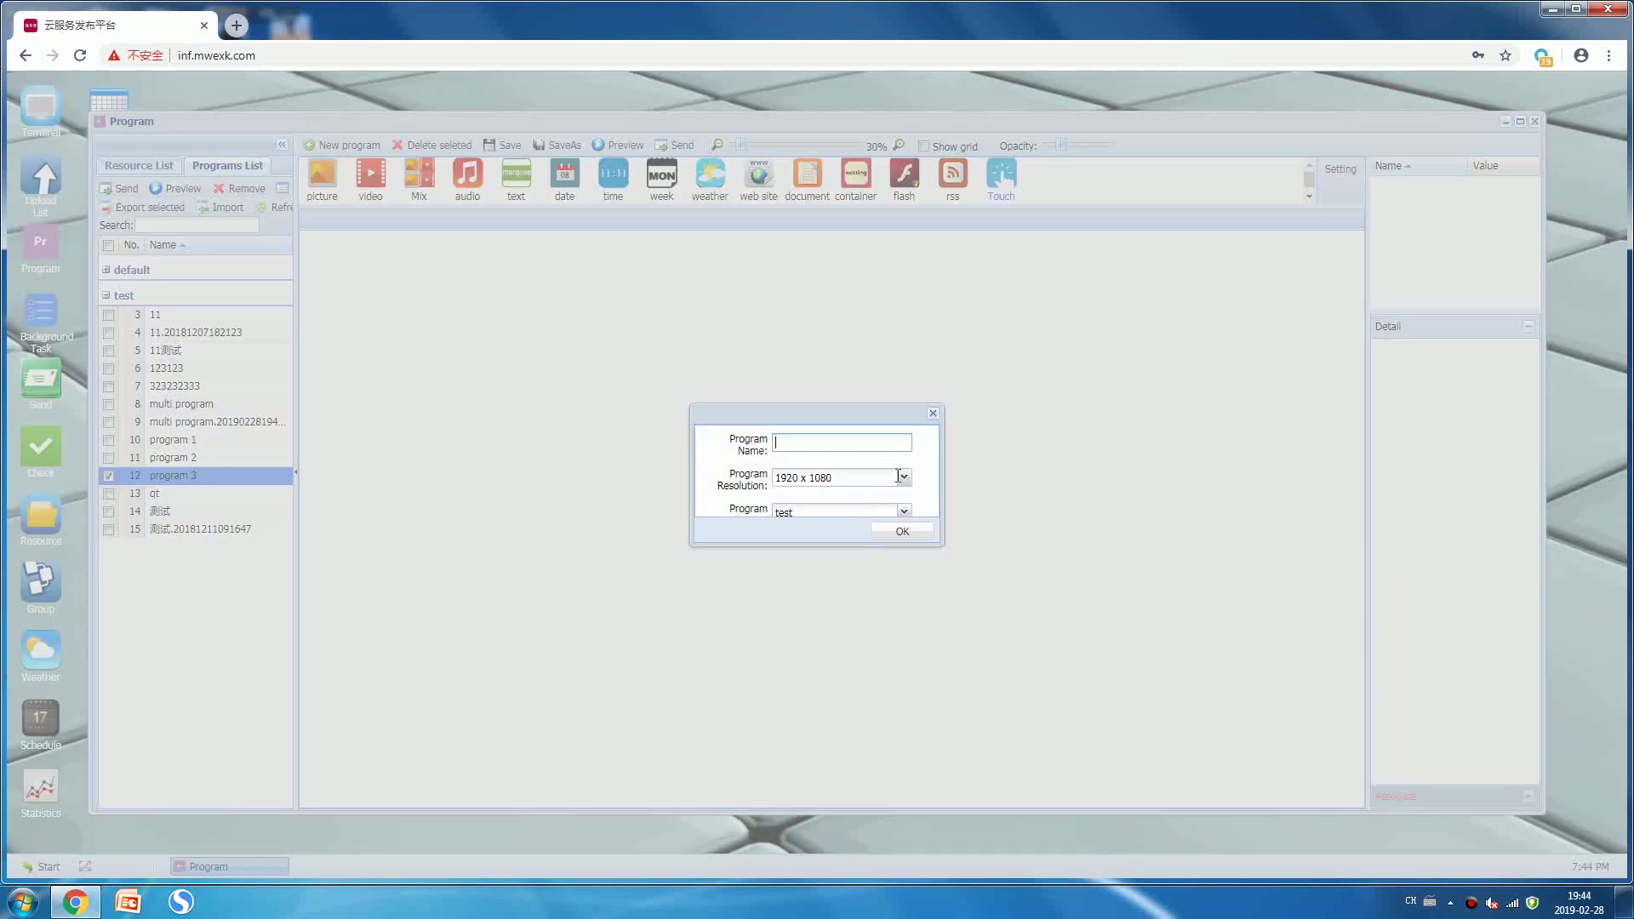
click(901, 477)
click(808, 497)
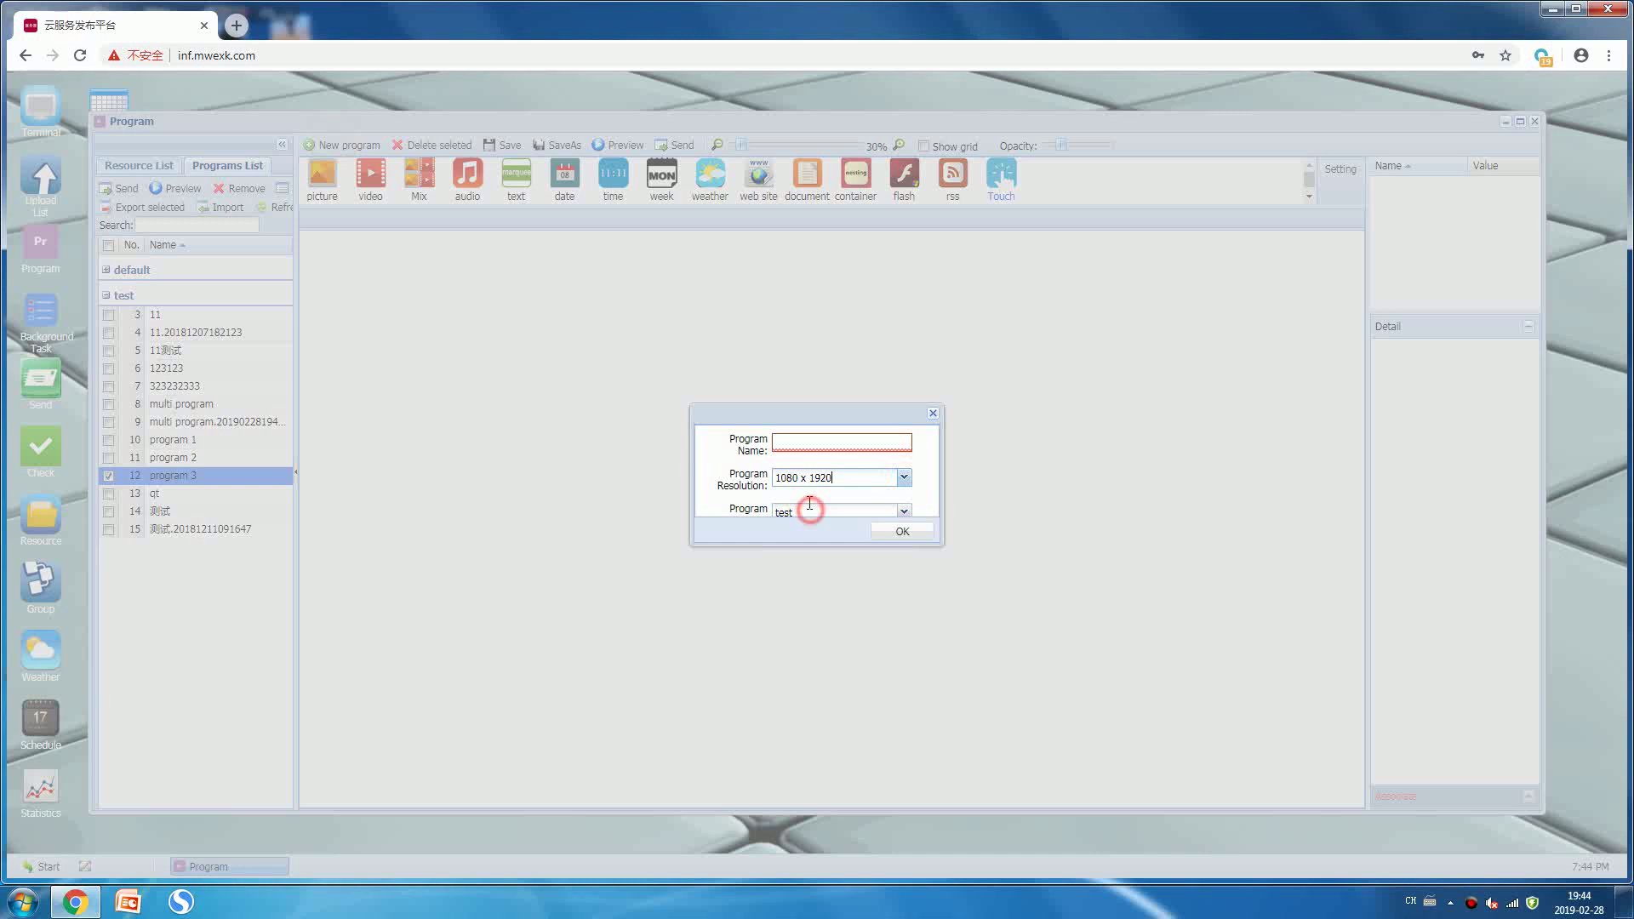
click(819, 440)
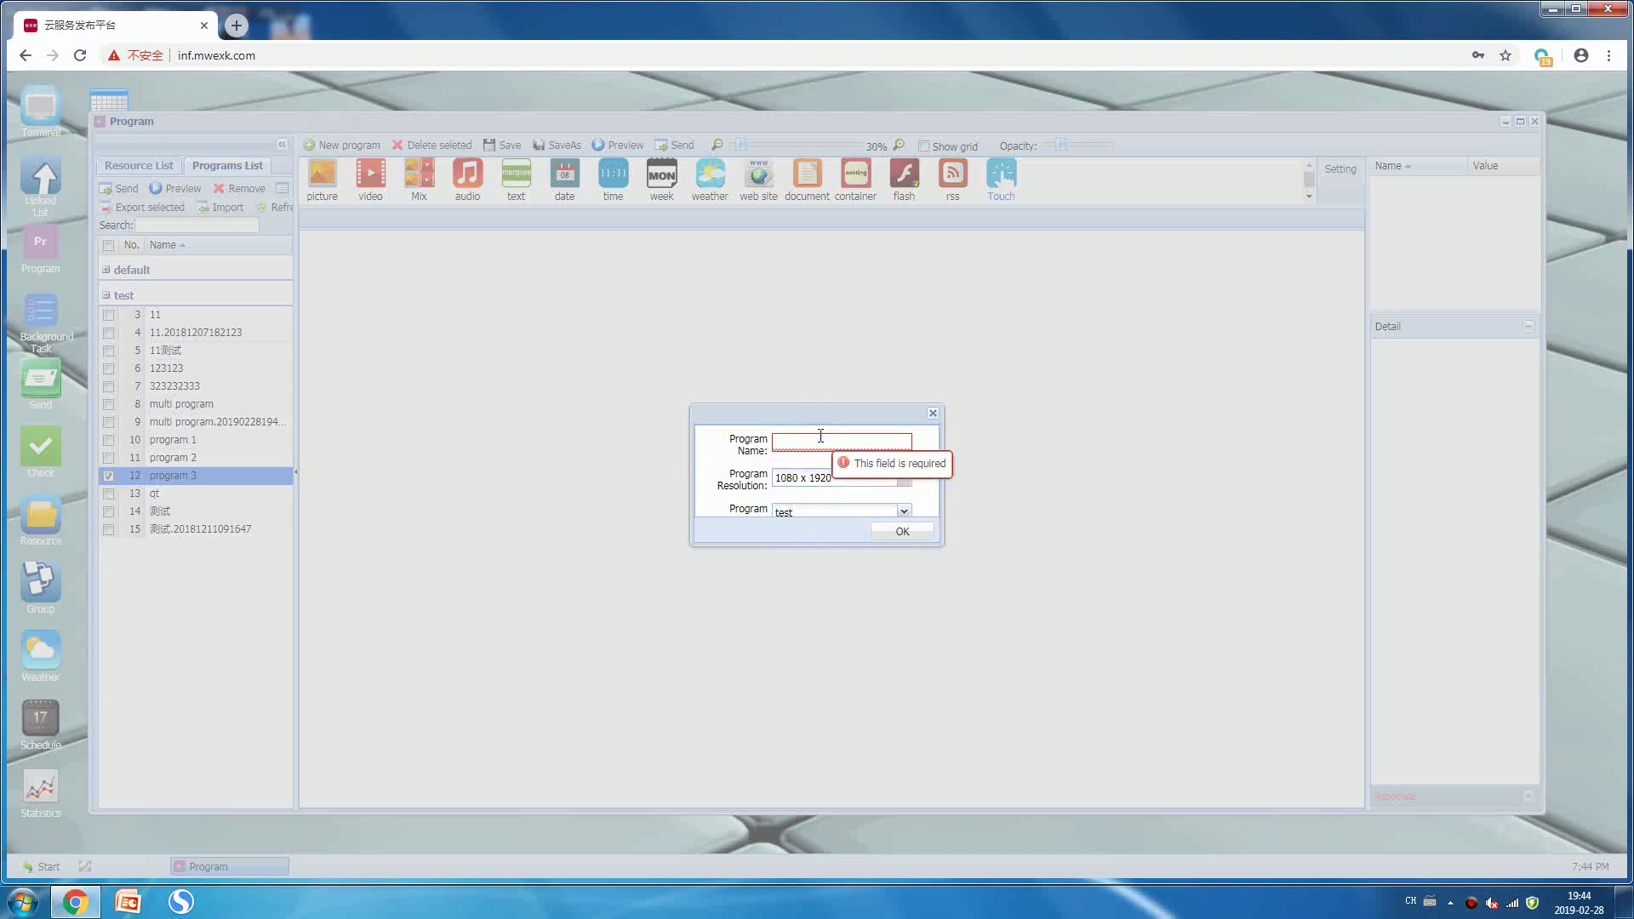
text(mult)
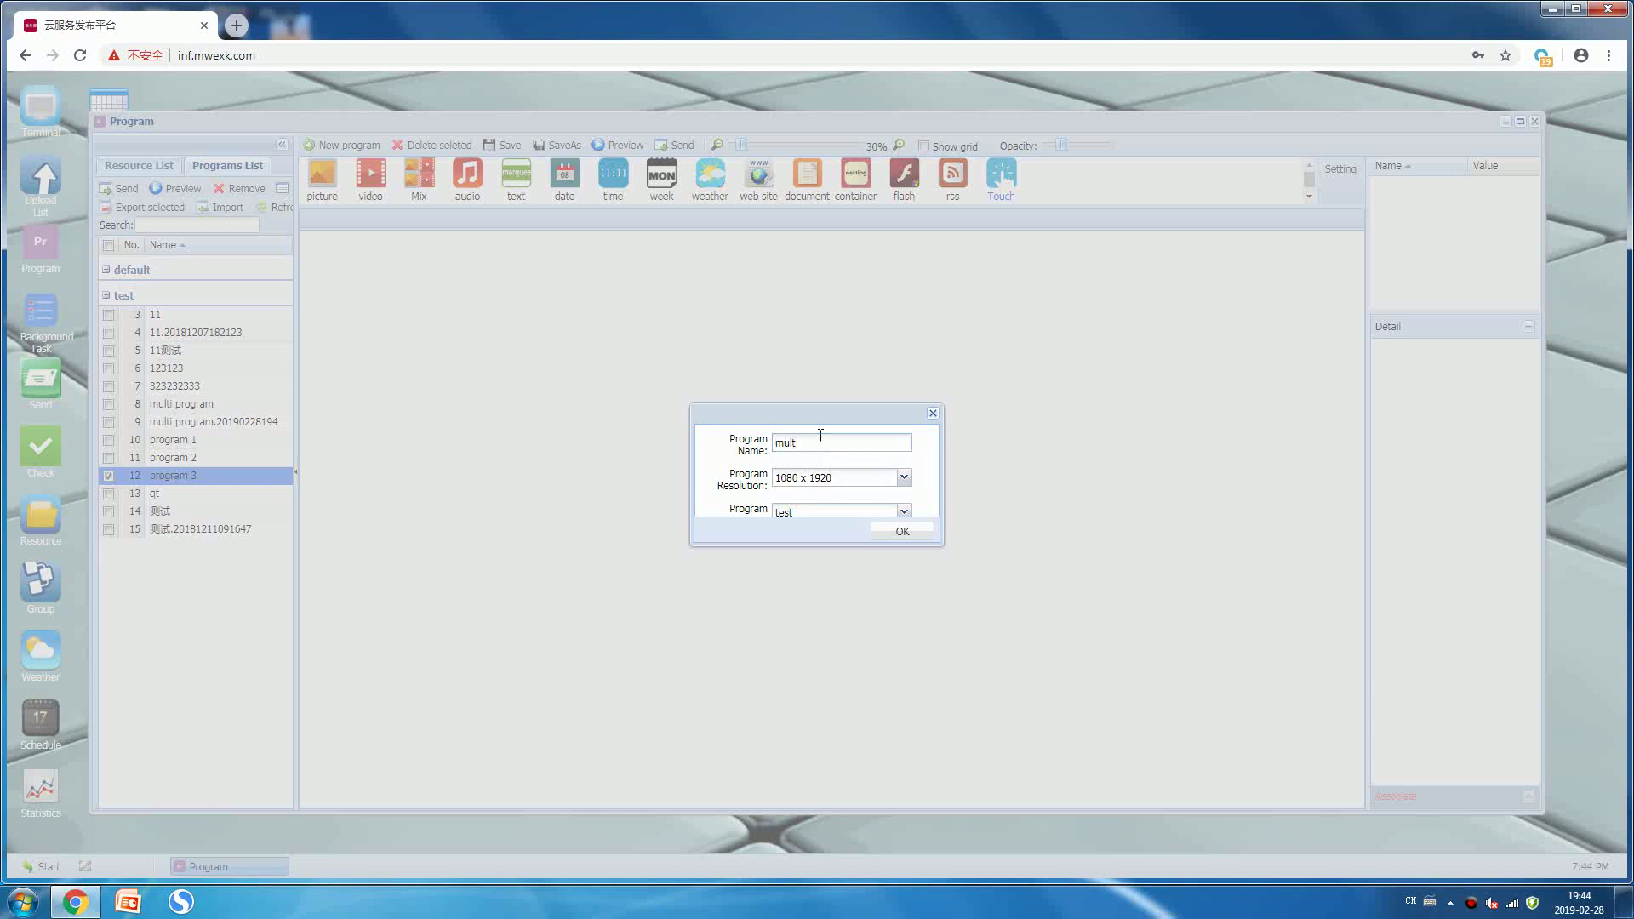
click(823, 430)
click(823, 439)
click(900, 536)
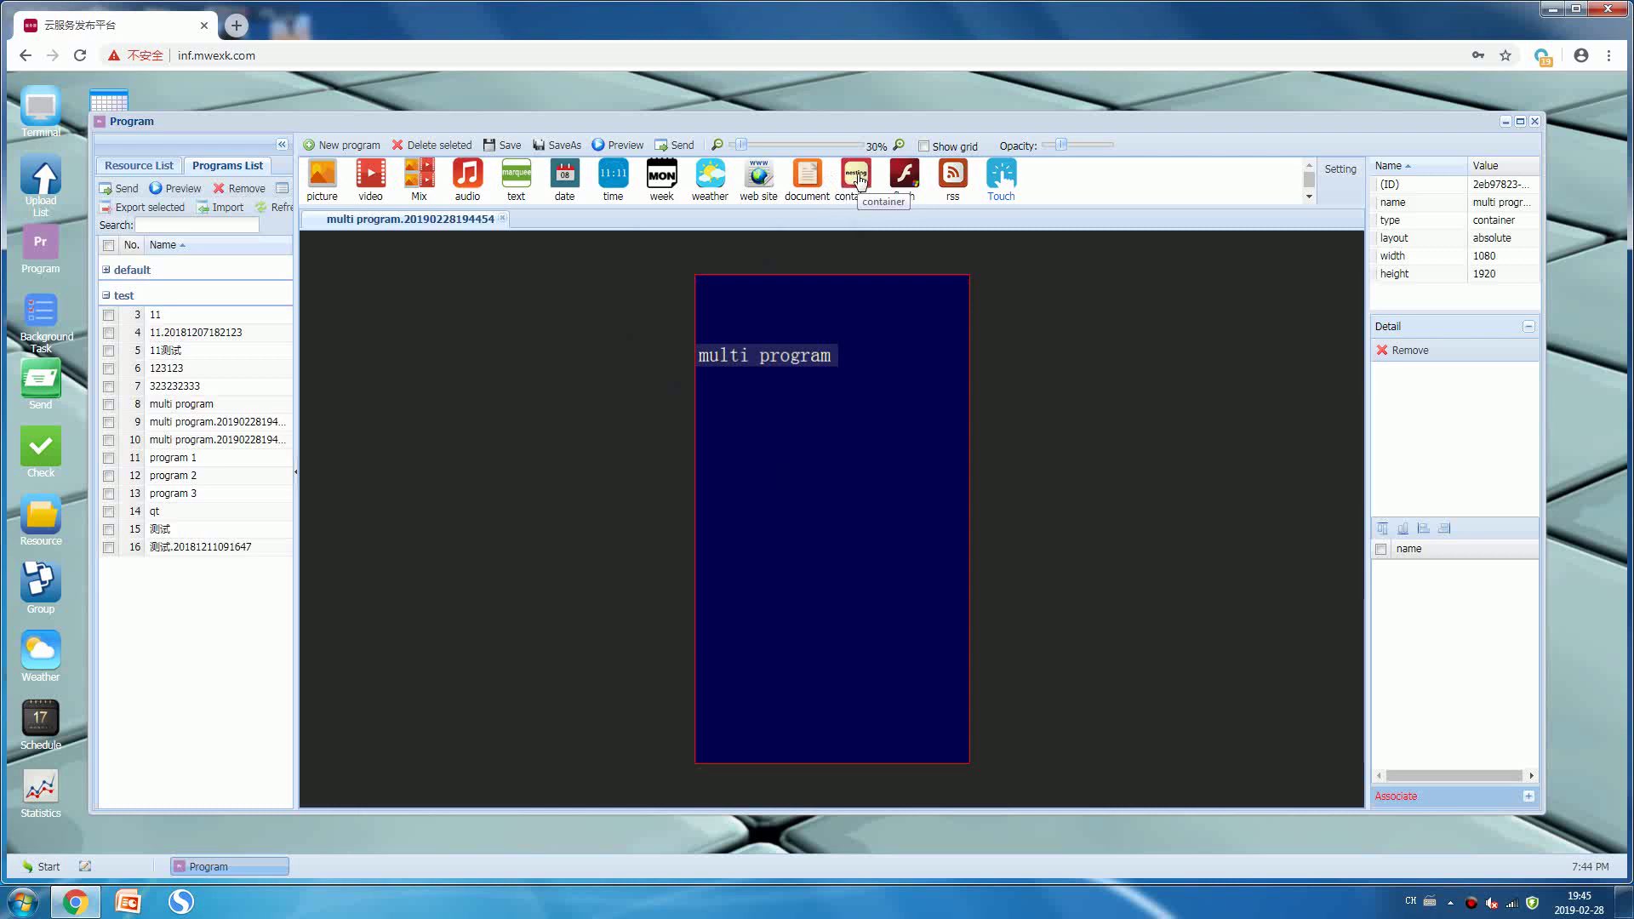
- Add a container stretched over the whole 1080 x 1920 canvas and bring up its context menu
click(857, 177)
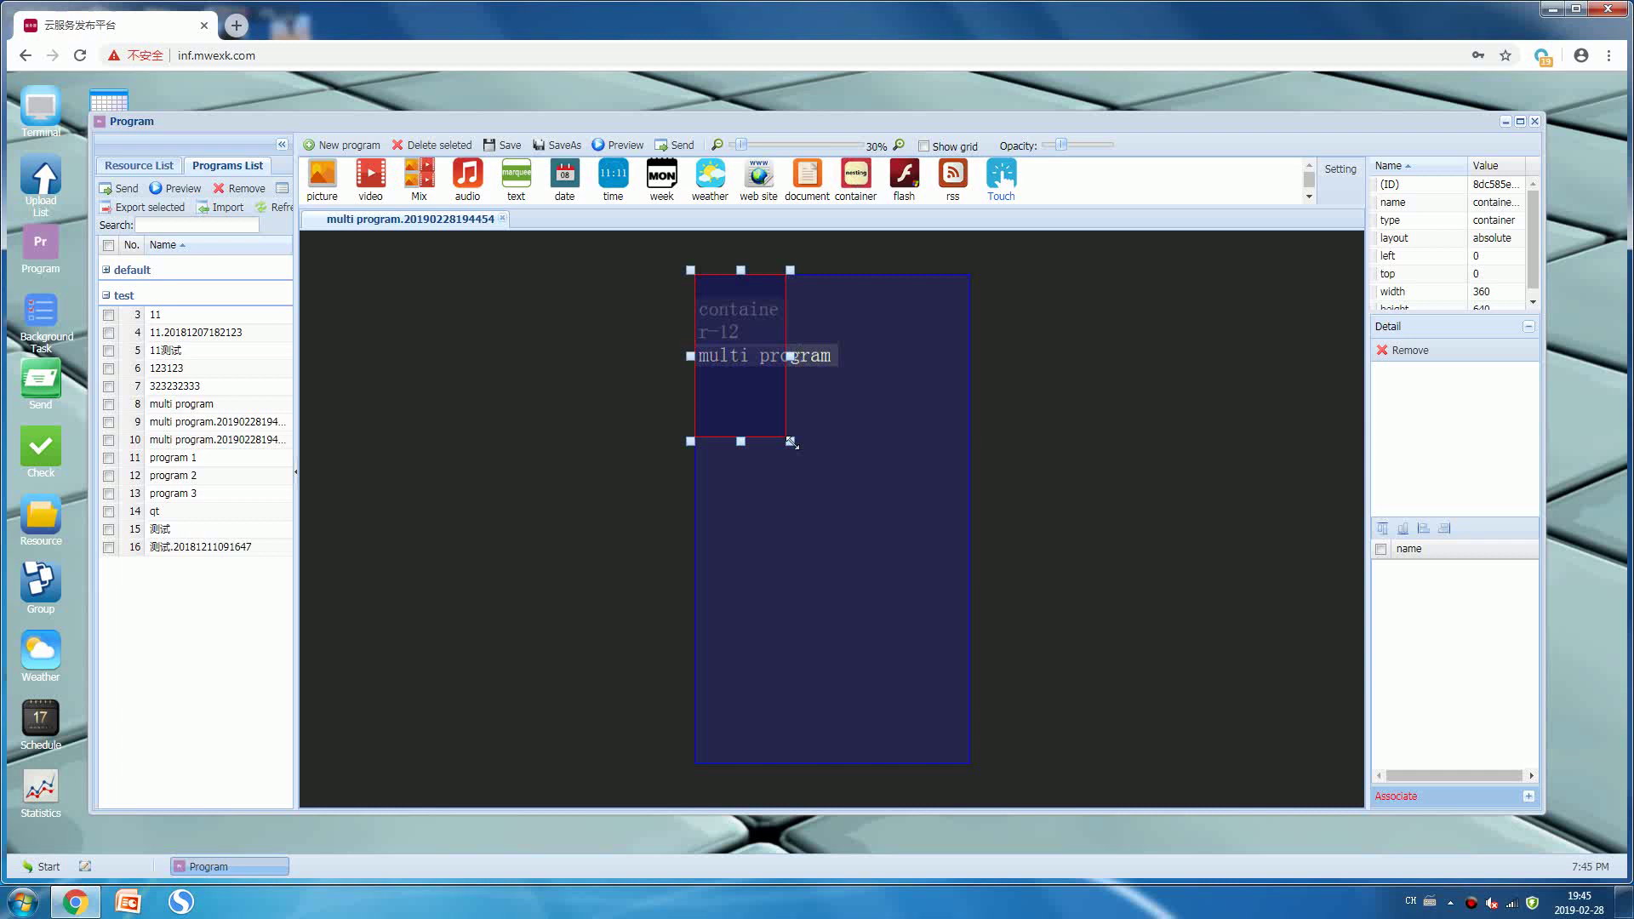
drag(792, 442, 998, 800)
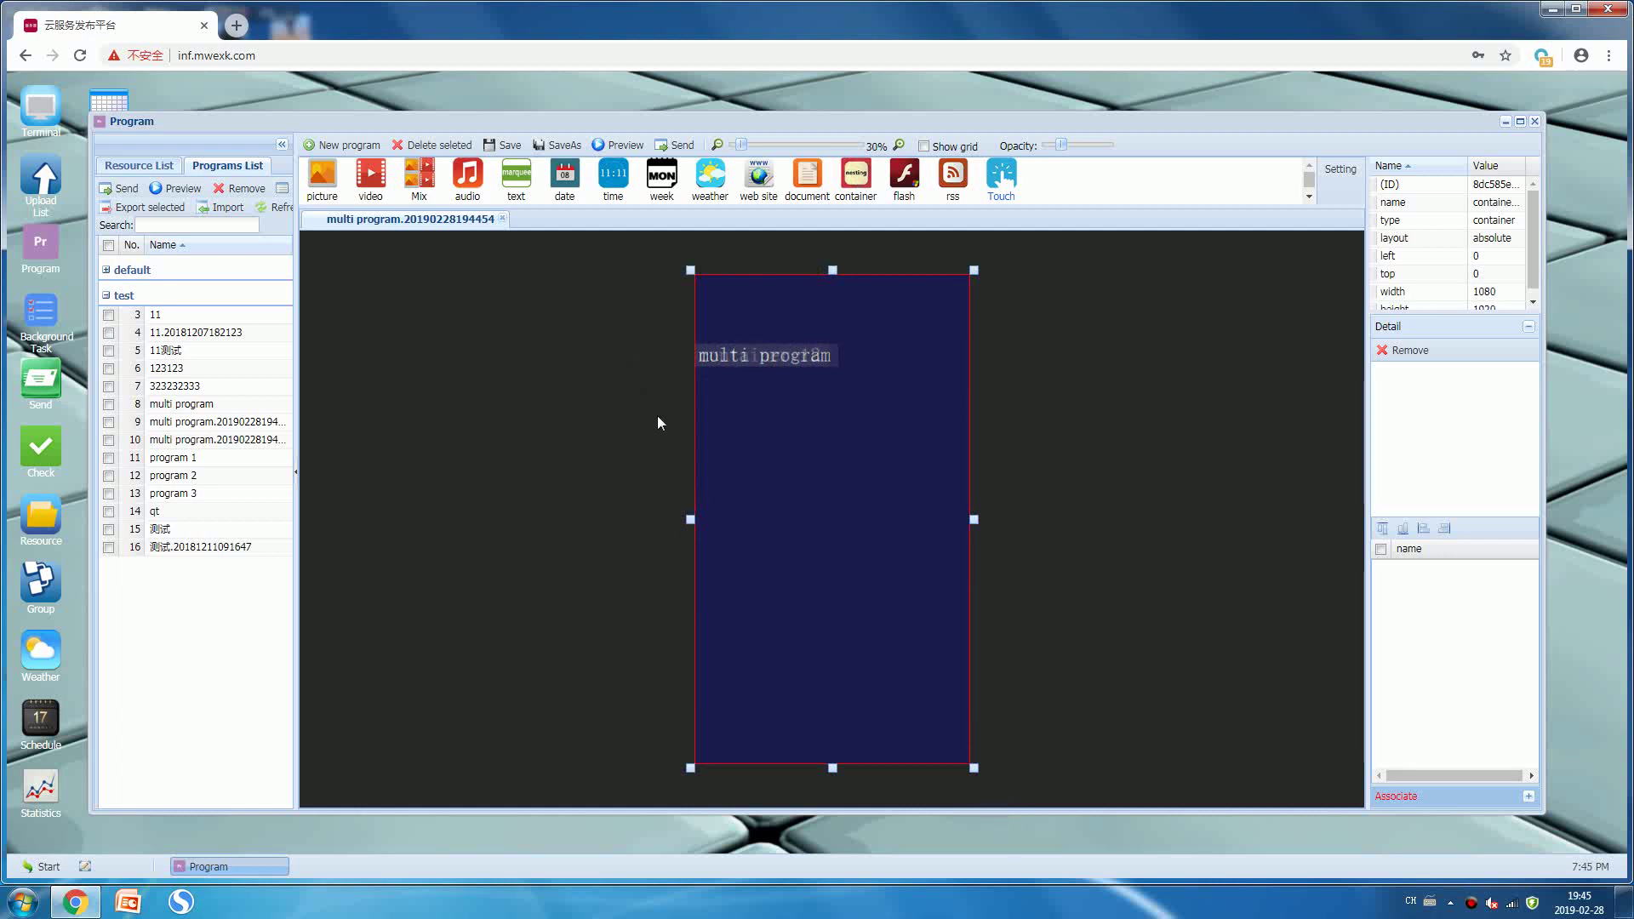
right_click(820, 428)
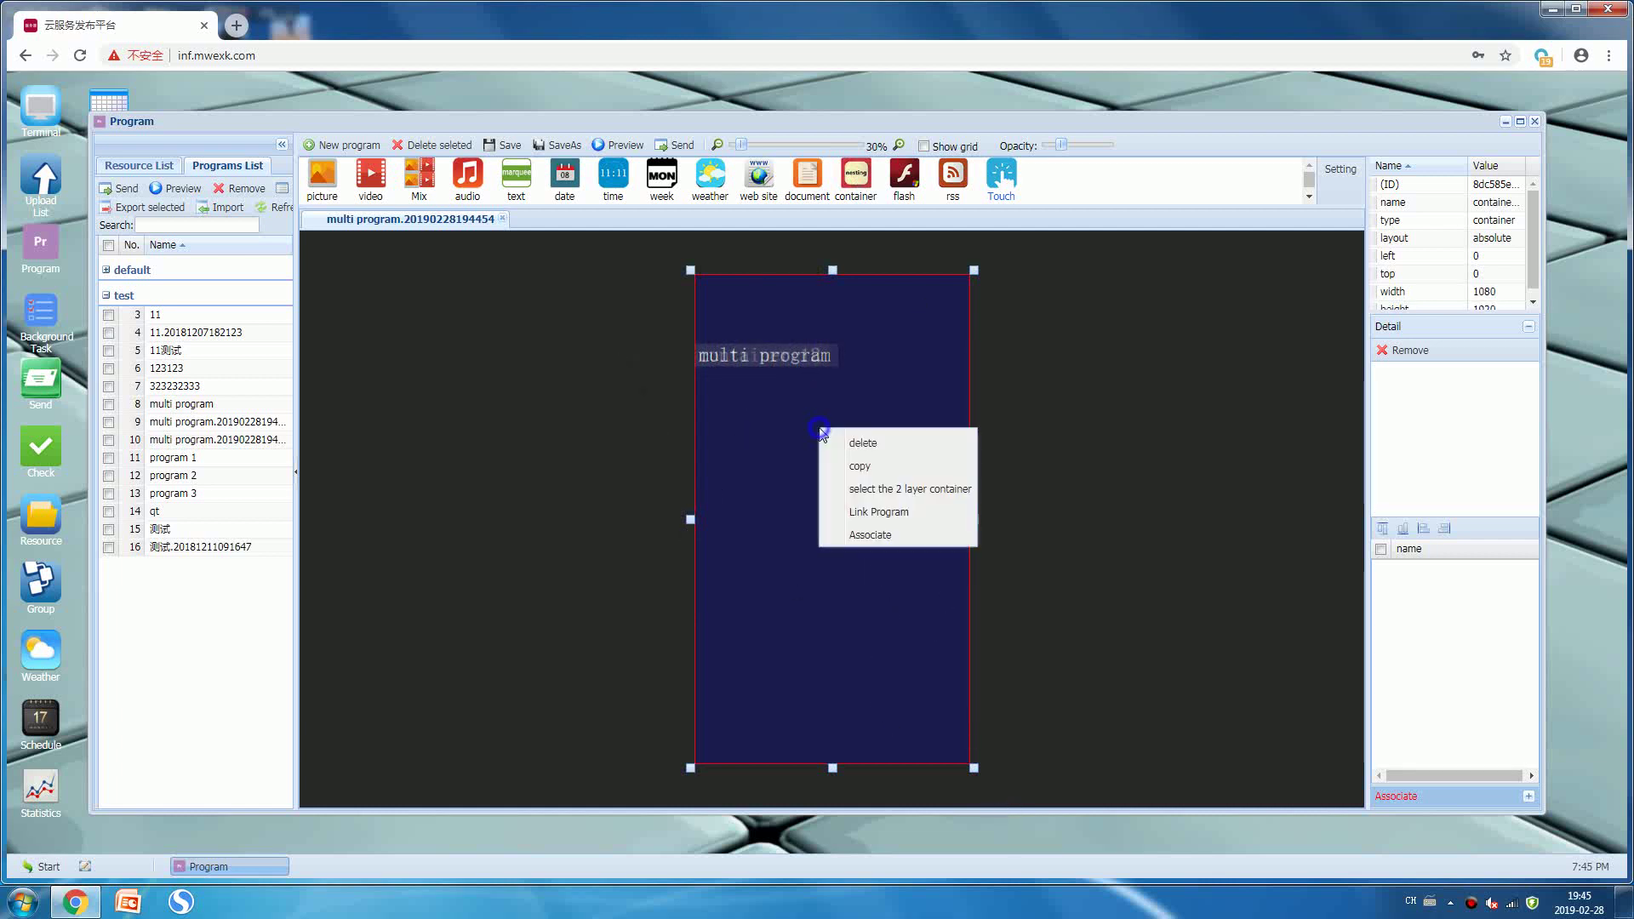
- Link program 1, program 2 and program 3 from the test group into the container
click(877, 513)
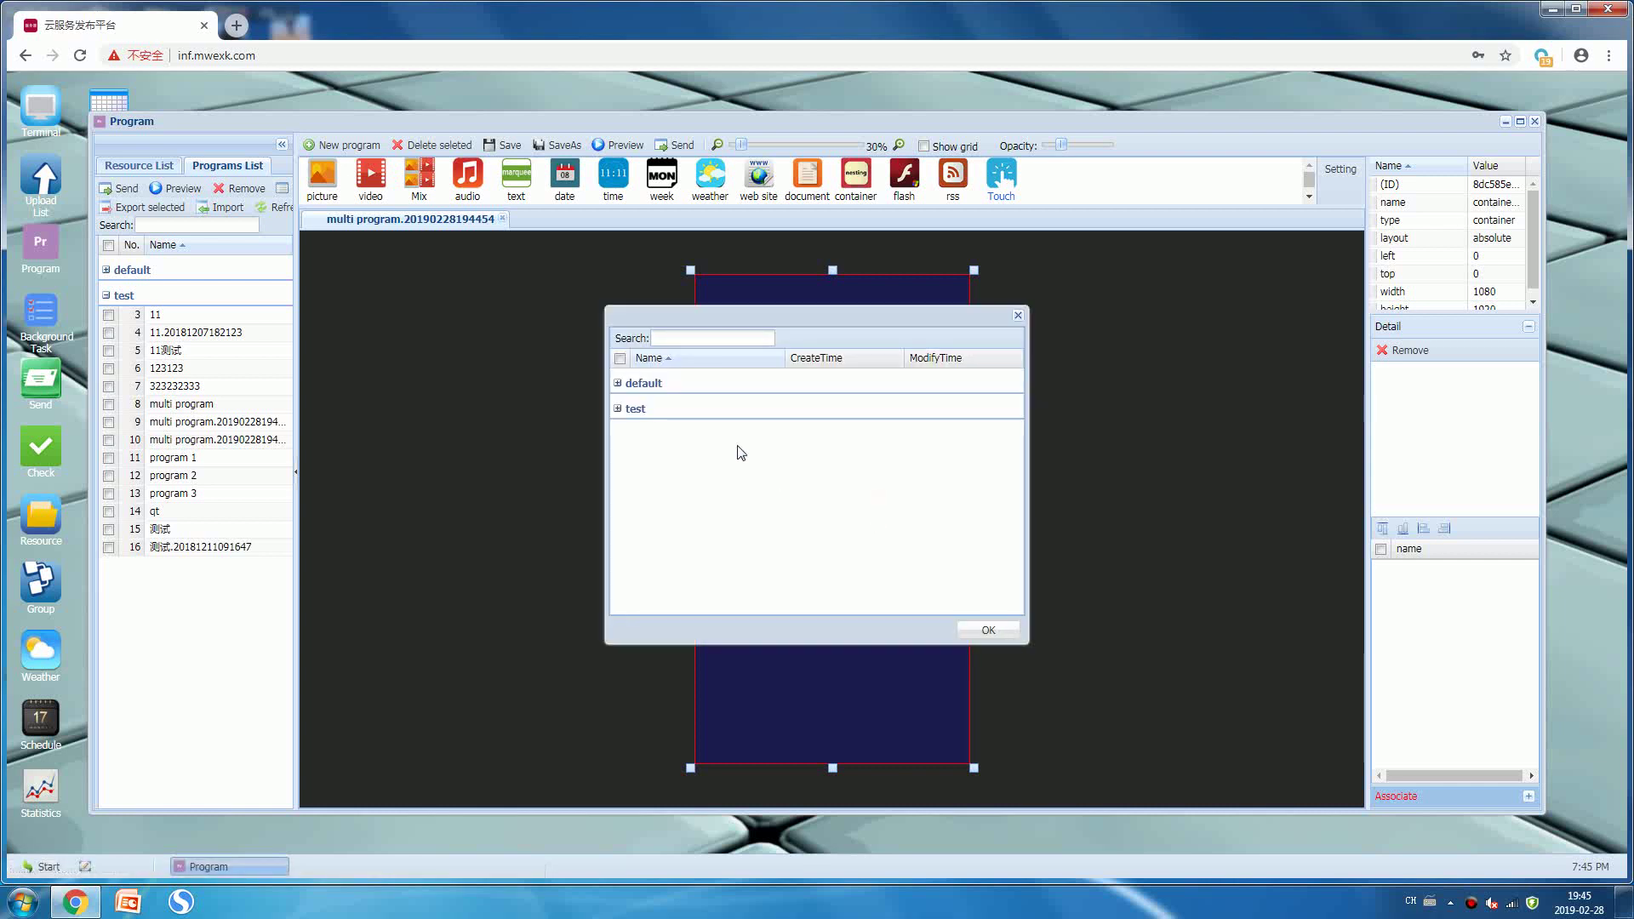
click(633, 408)
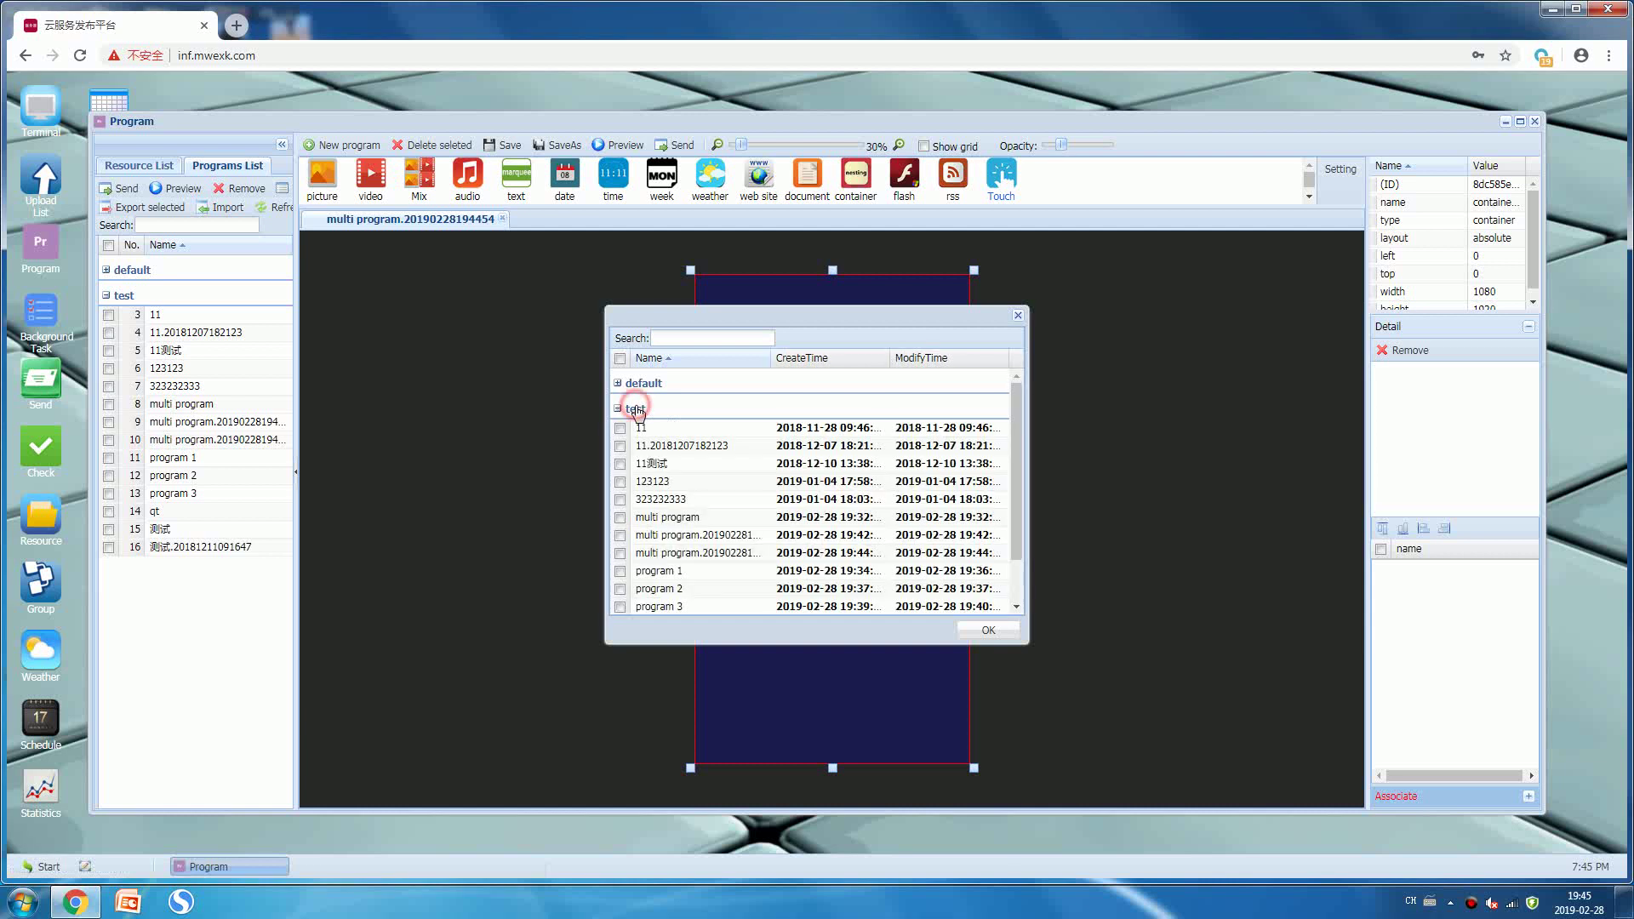
scroll(639, 529, down, 1)
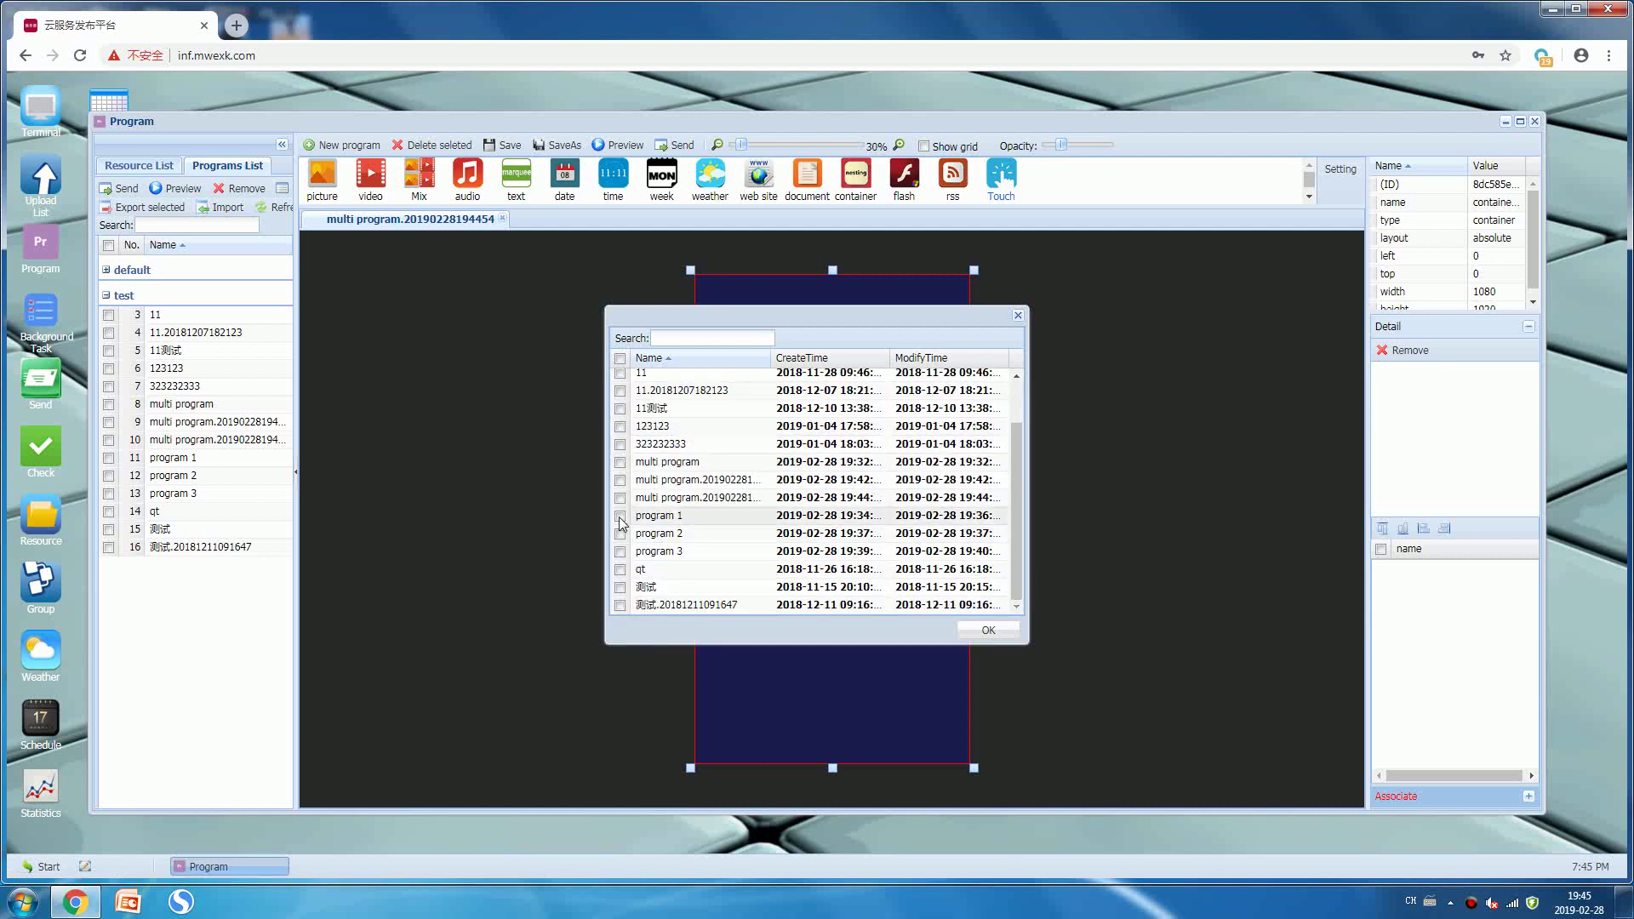
click(620, 516)
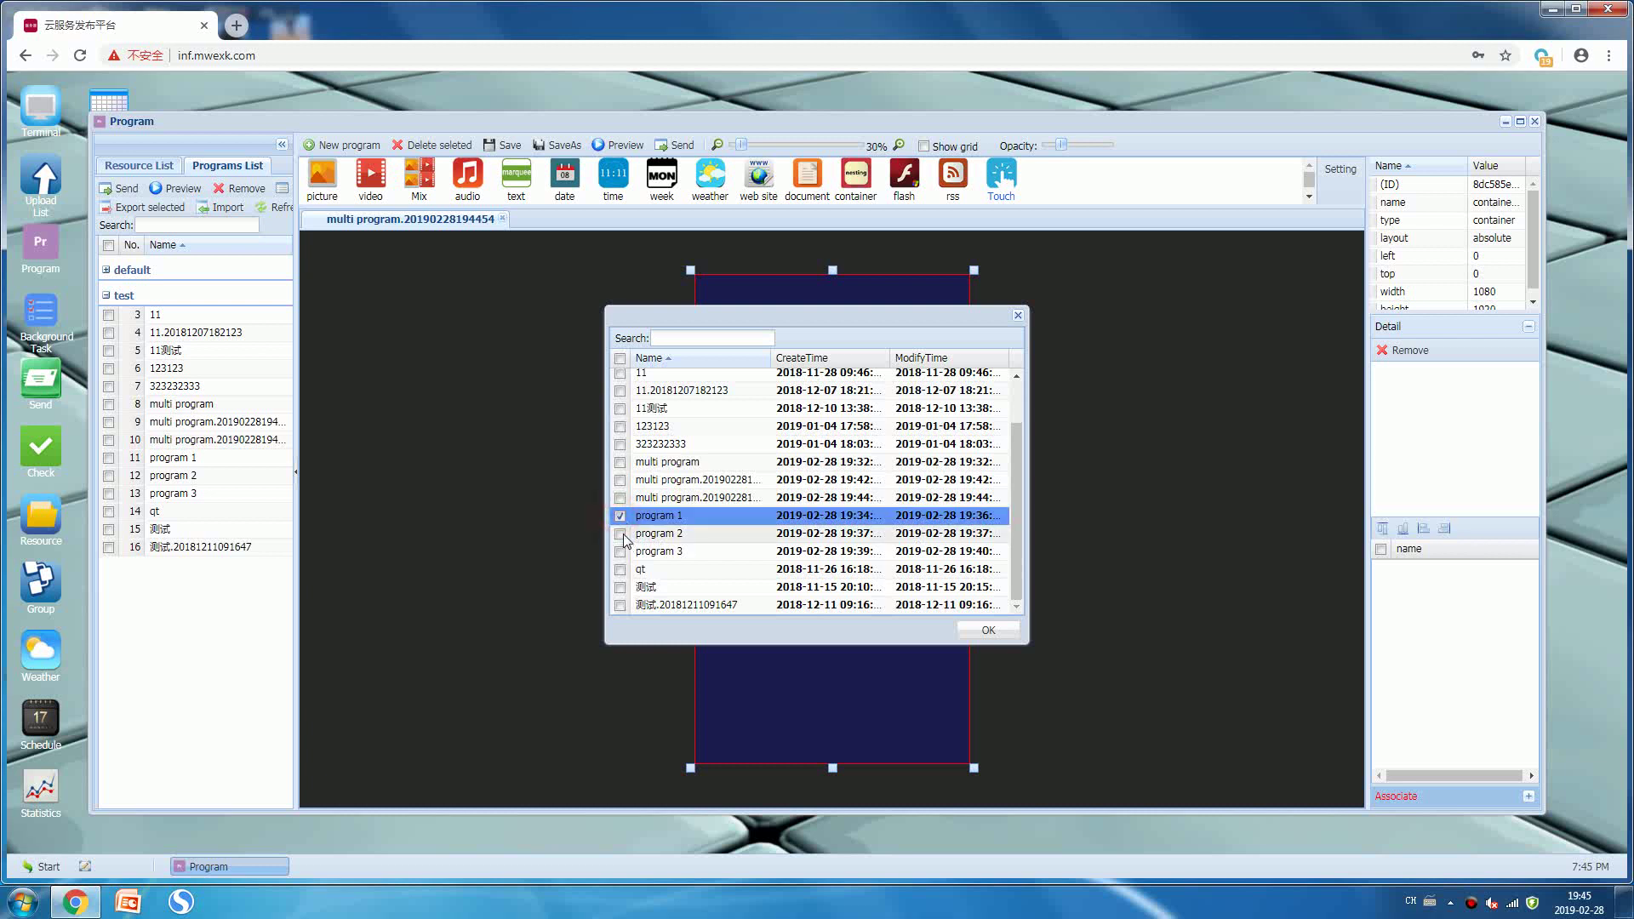
click(620, 533)
click(620, 551)
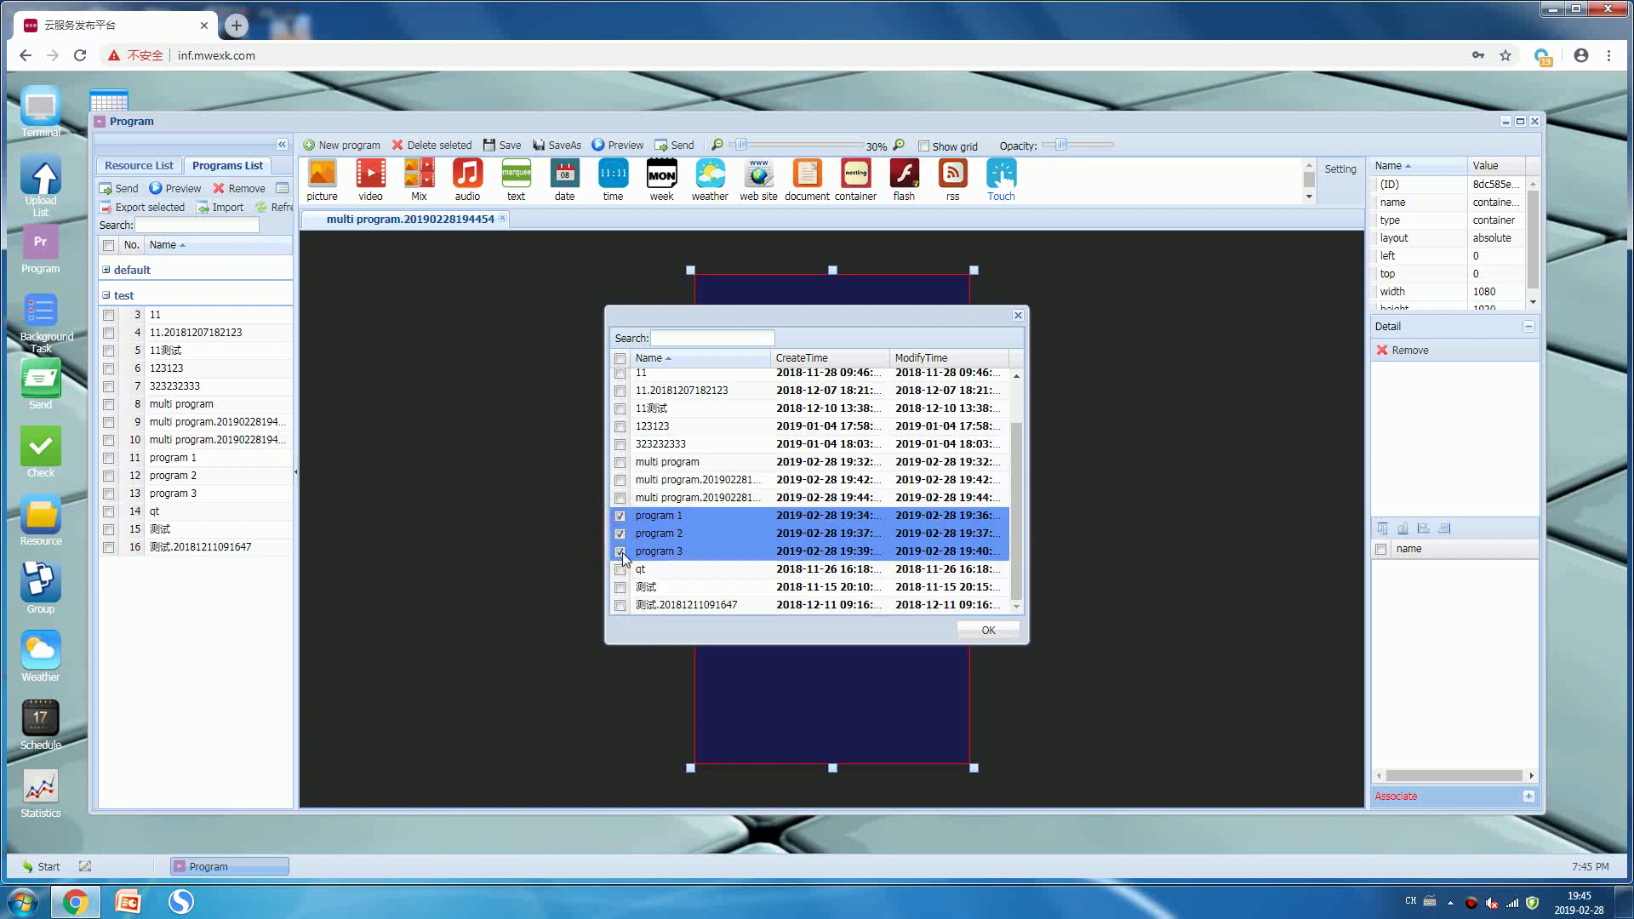
click(988, 630)
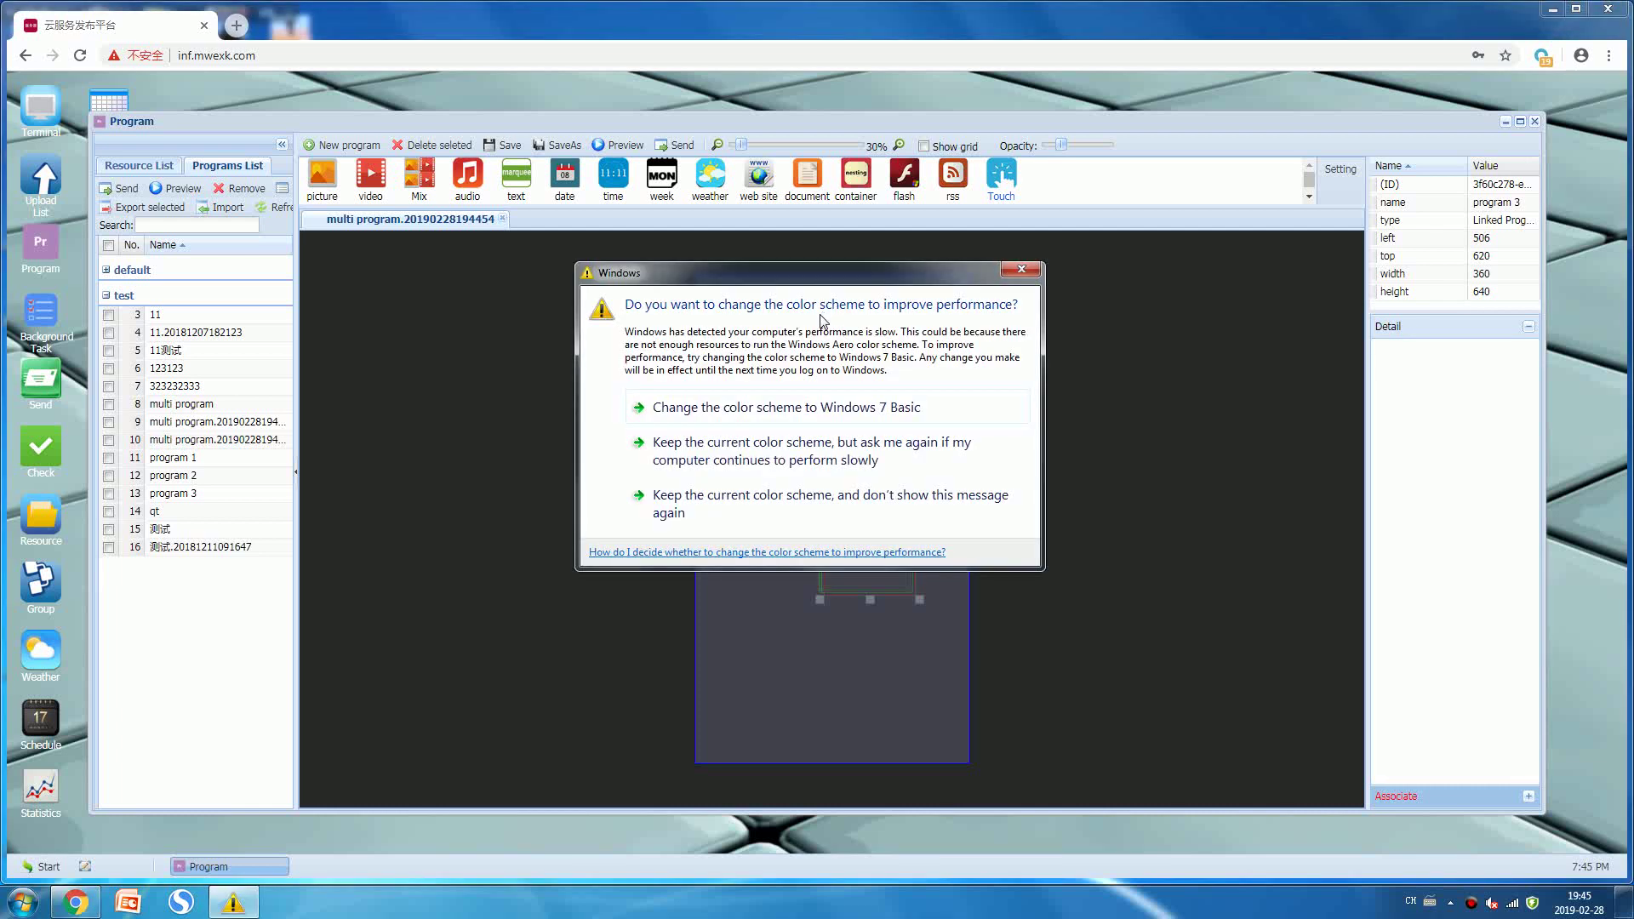
click(1018, 271)
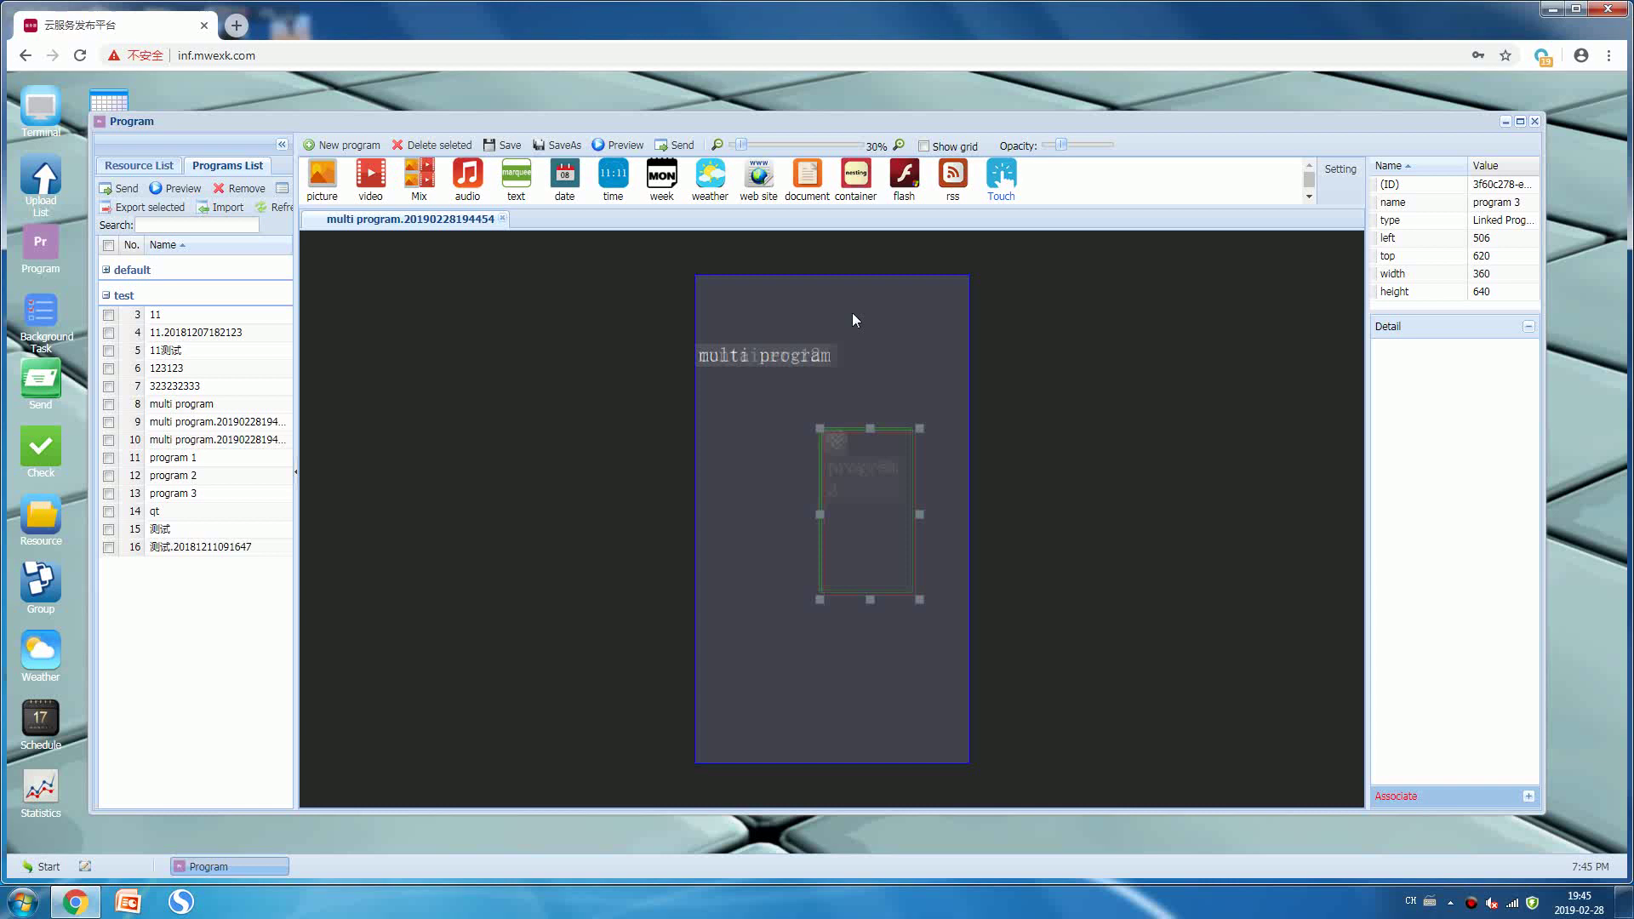
- Select the full-screen container and change its layout property from absolute to time
click(852, 314)
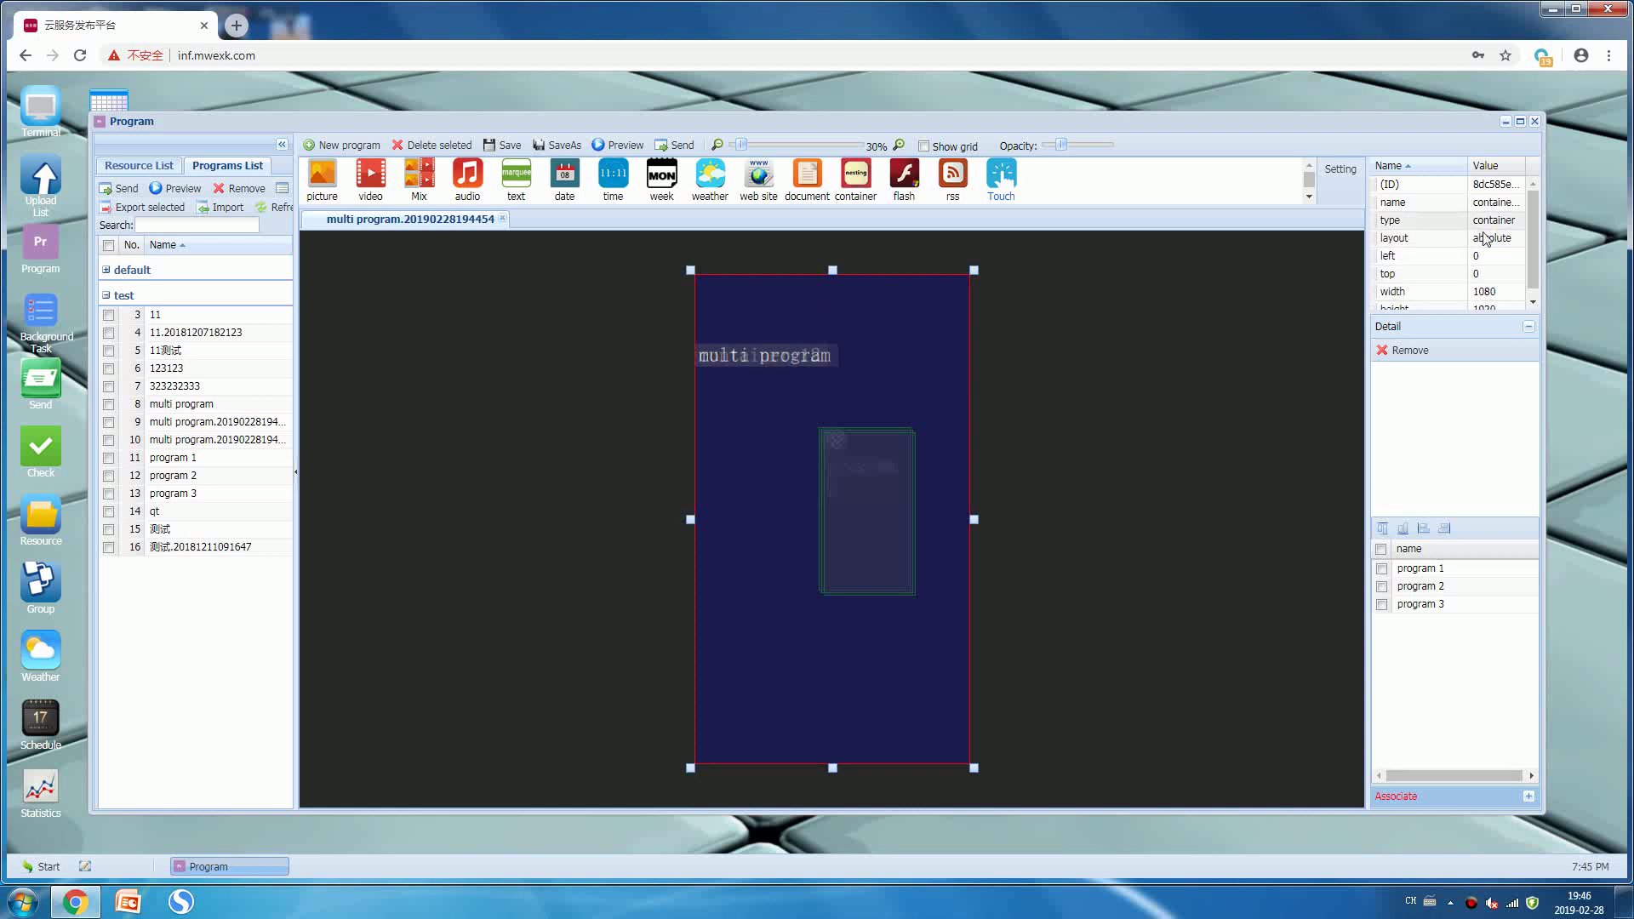
click(1517, 246)
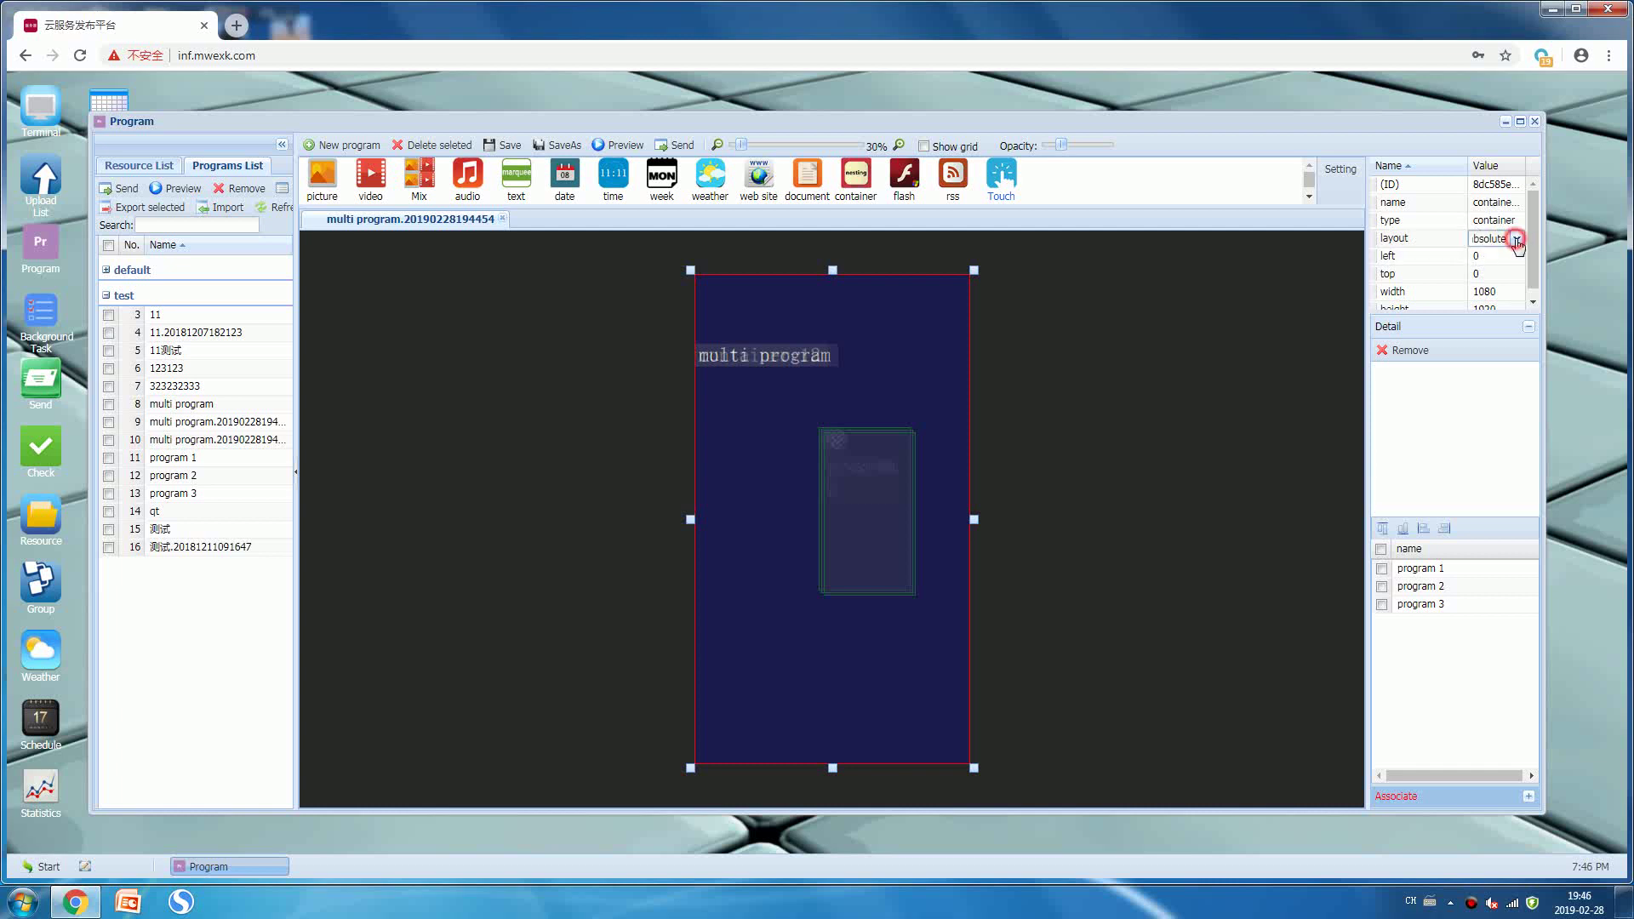
click(1517, 239)
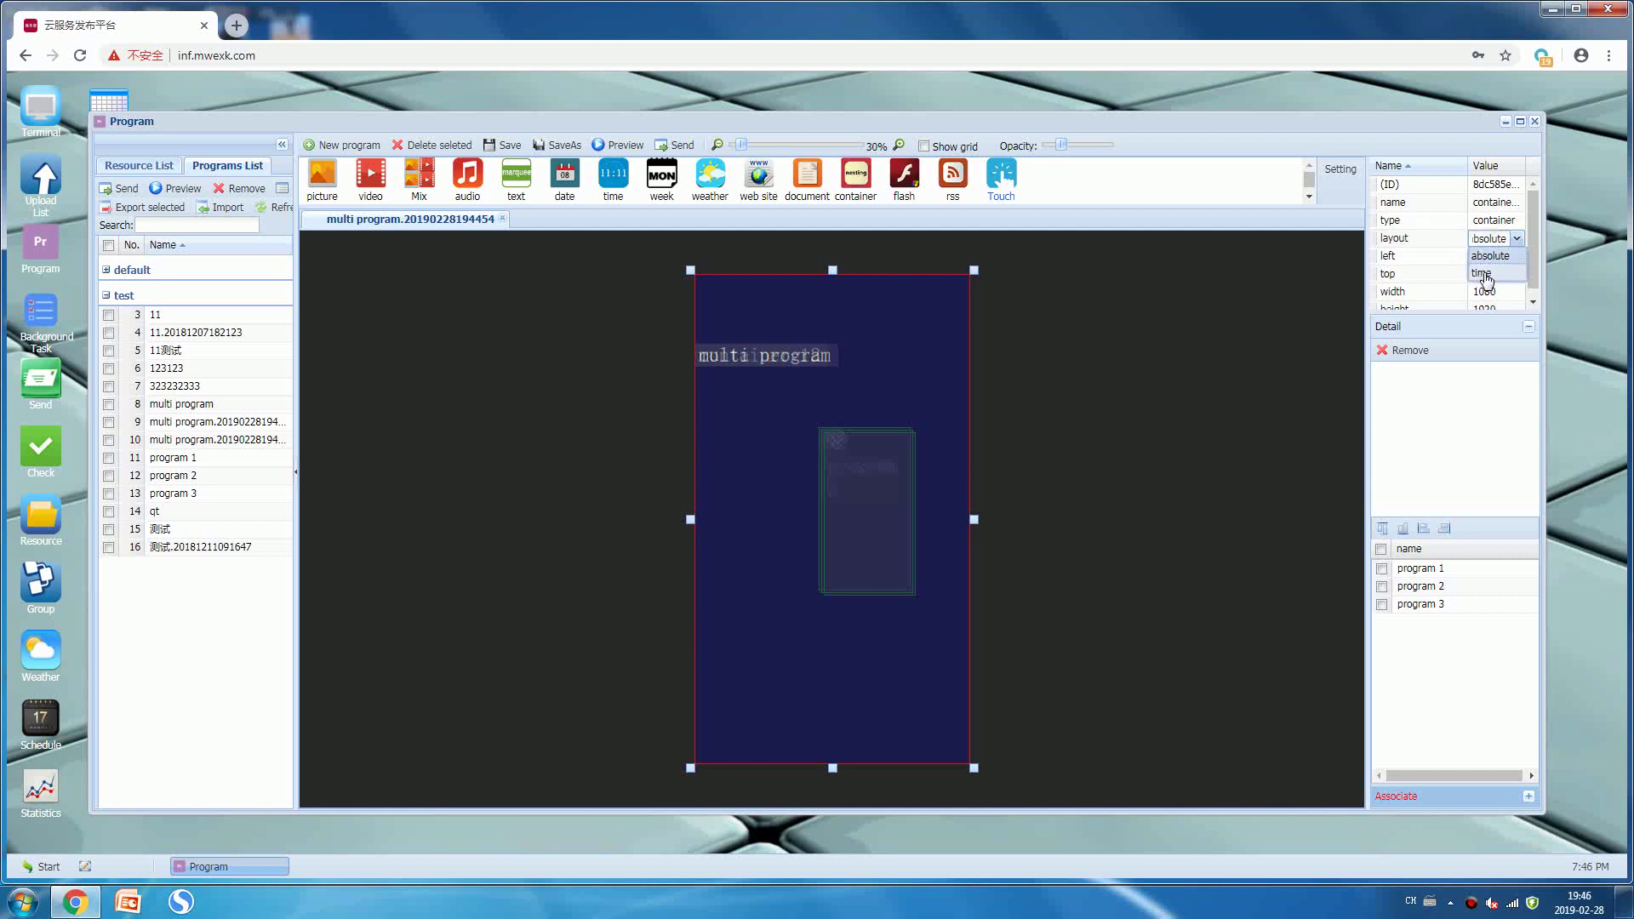
click(1483, 274)
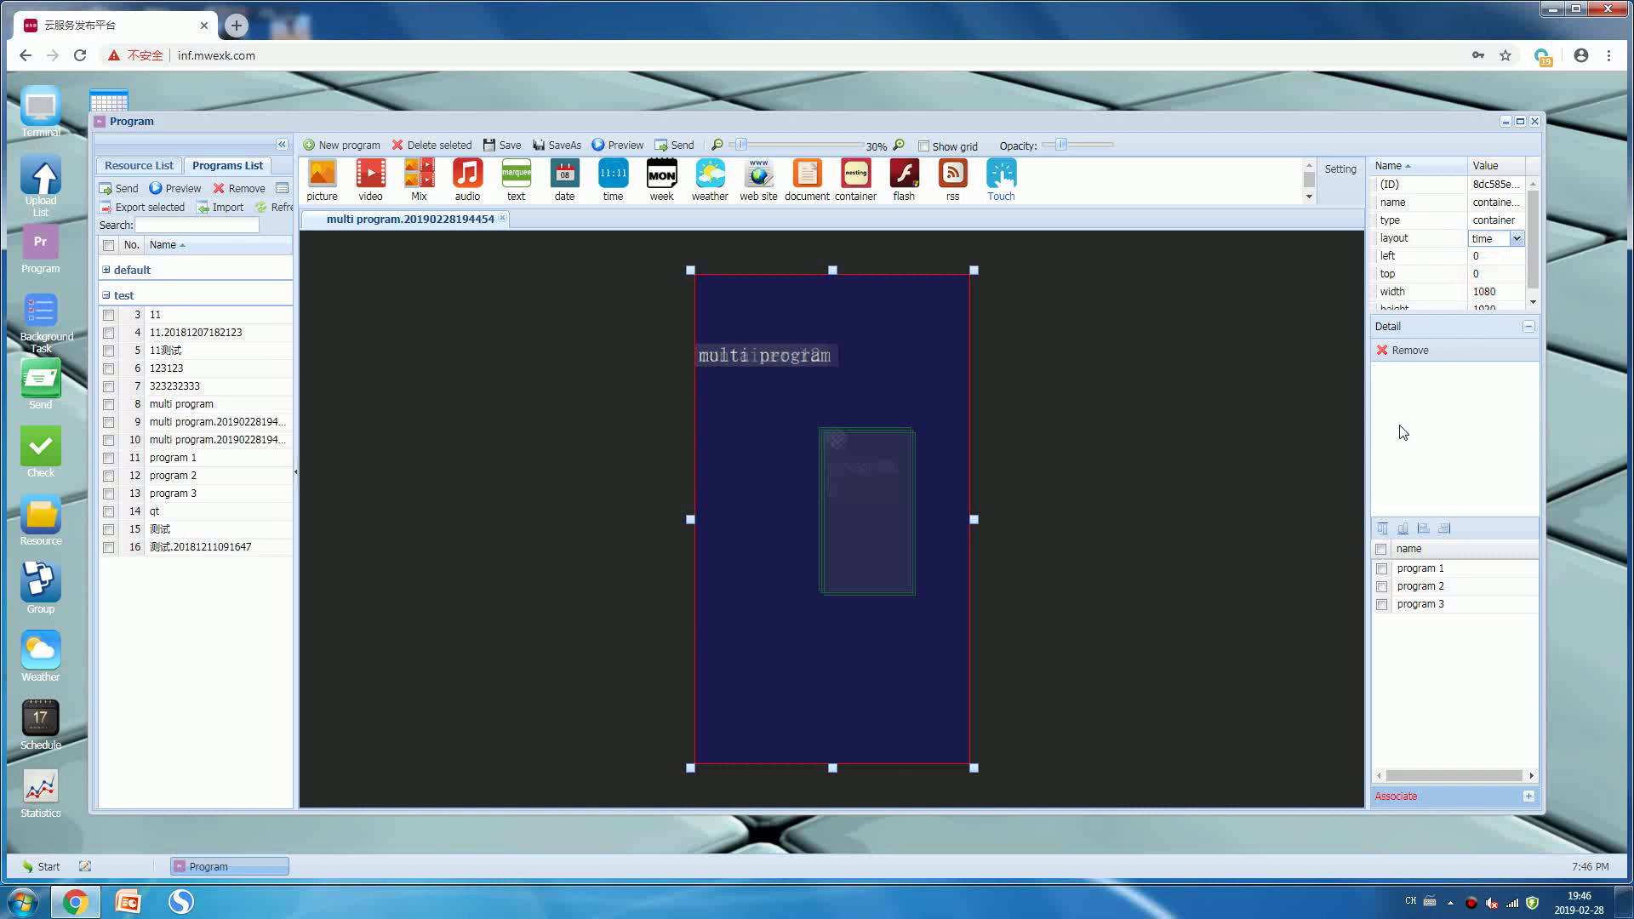
- Change the play lengths of program 1, 2 and 3 from 3600 to 30 seconds each
click(1458, 568)
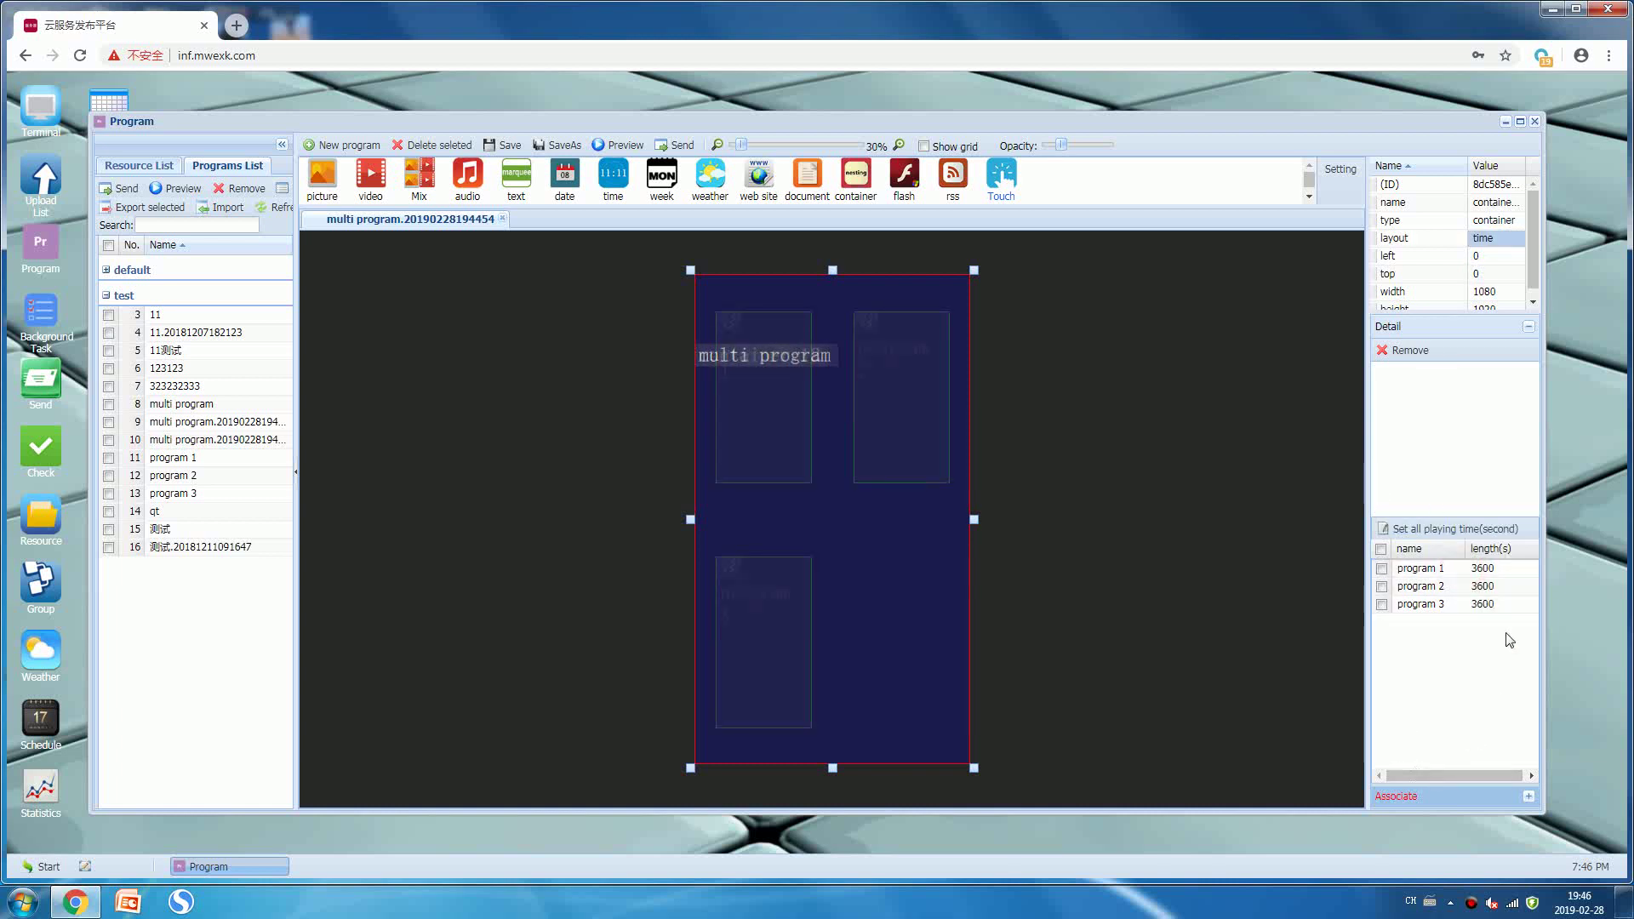
click(1484, 568)
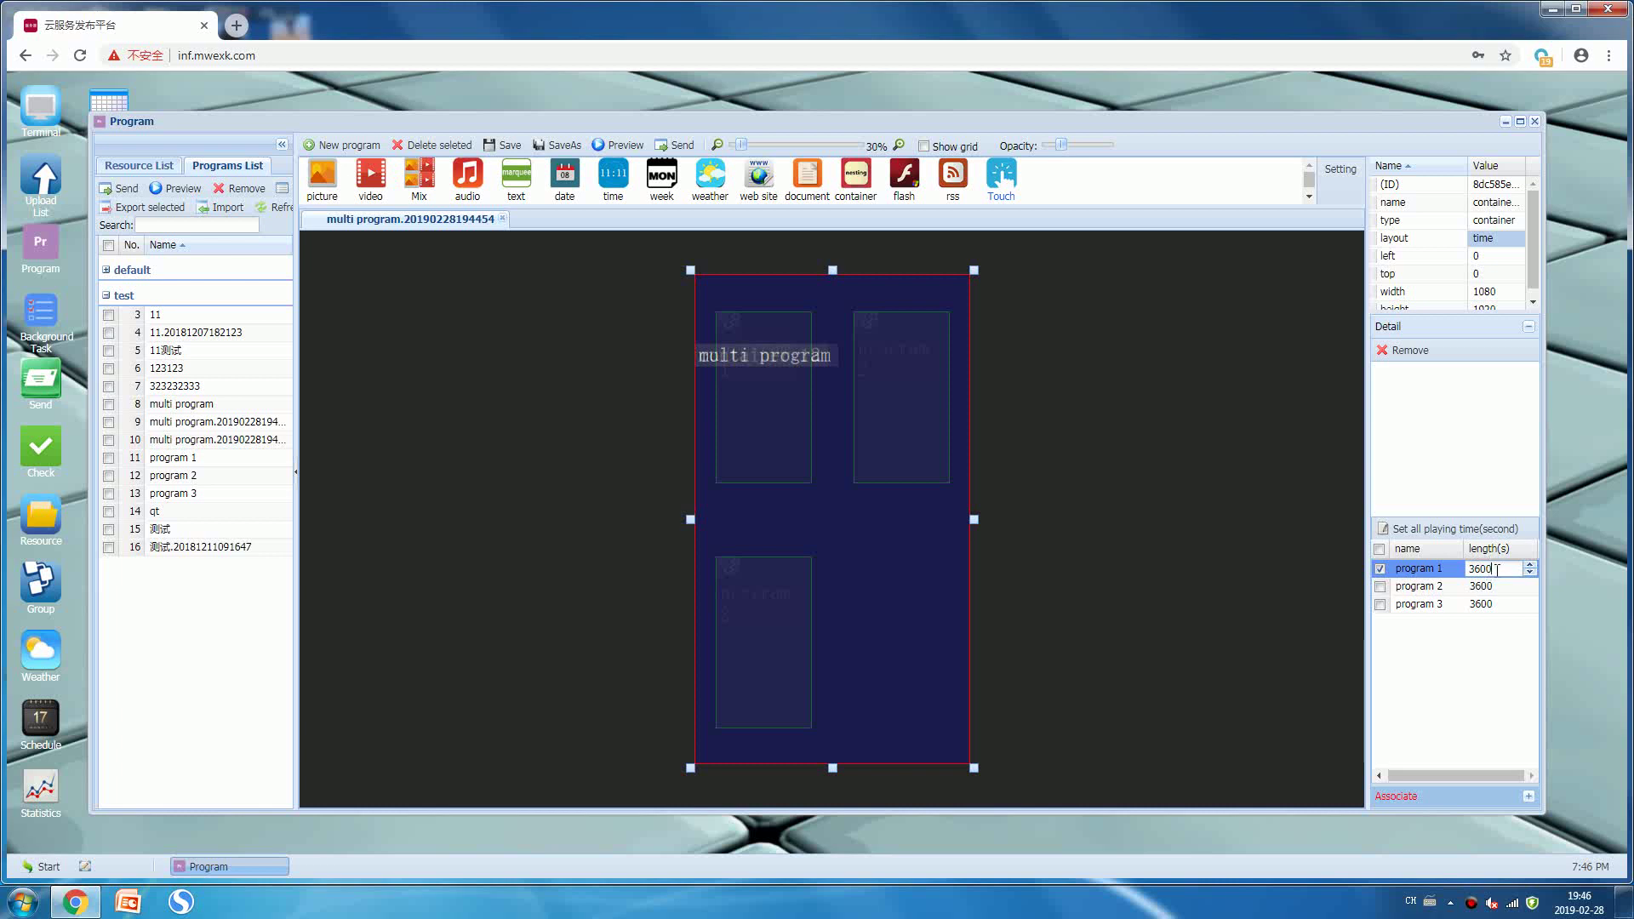
drag(1496, 569, 1465, 581)
text(30)
key(Return)
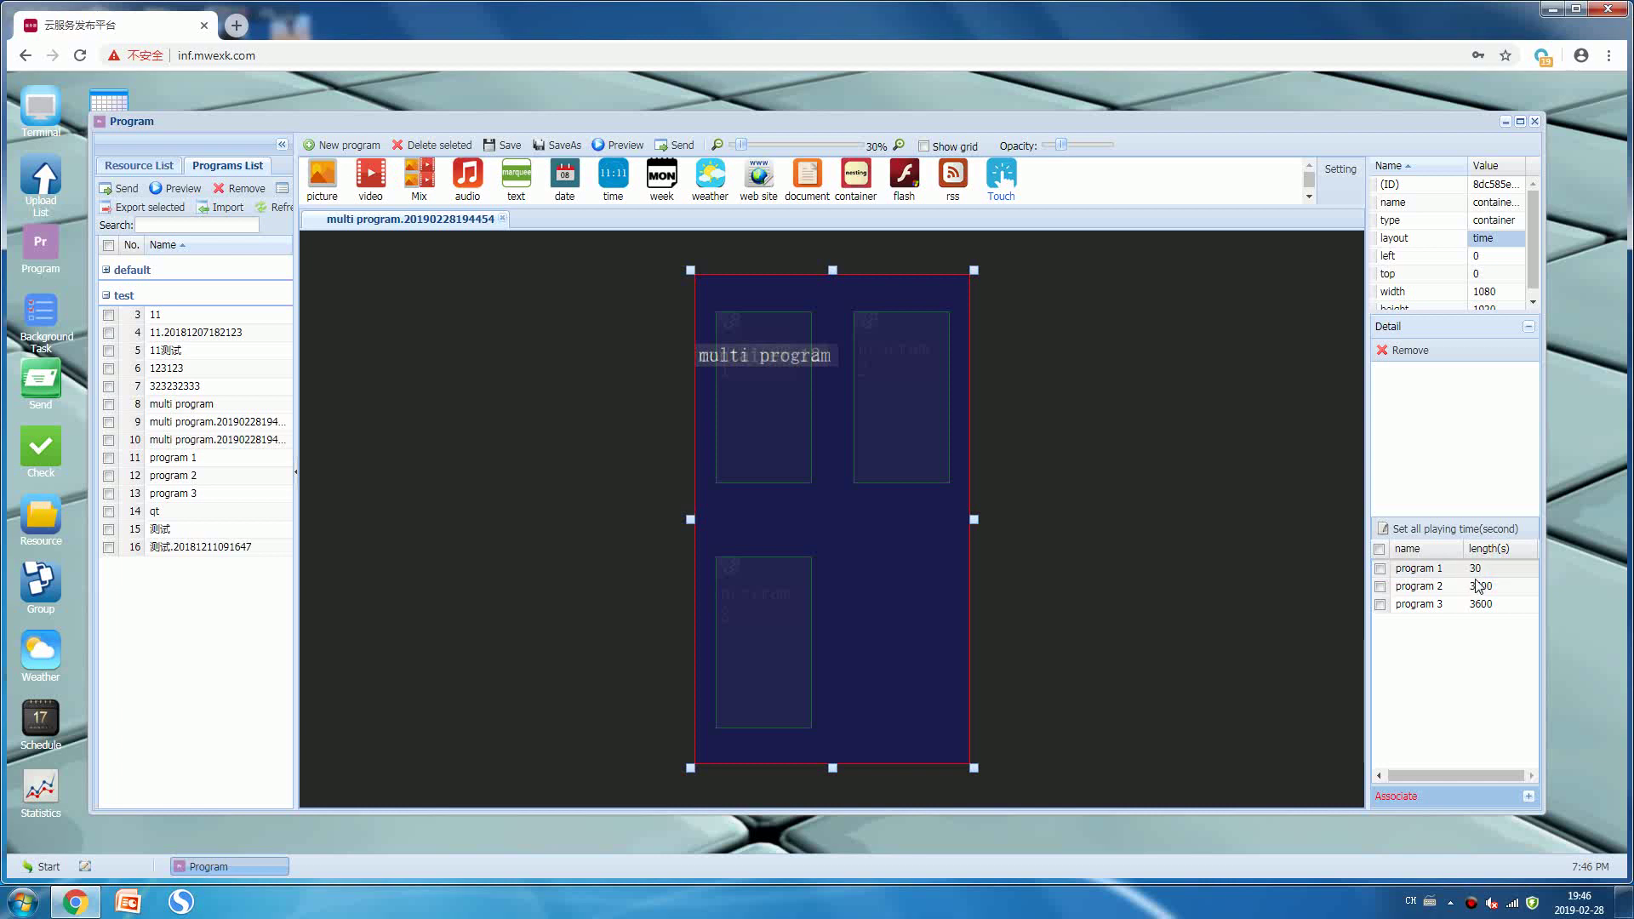
click(1485, 587)
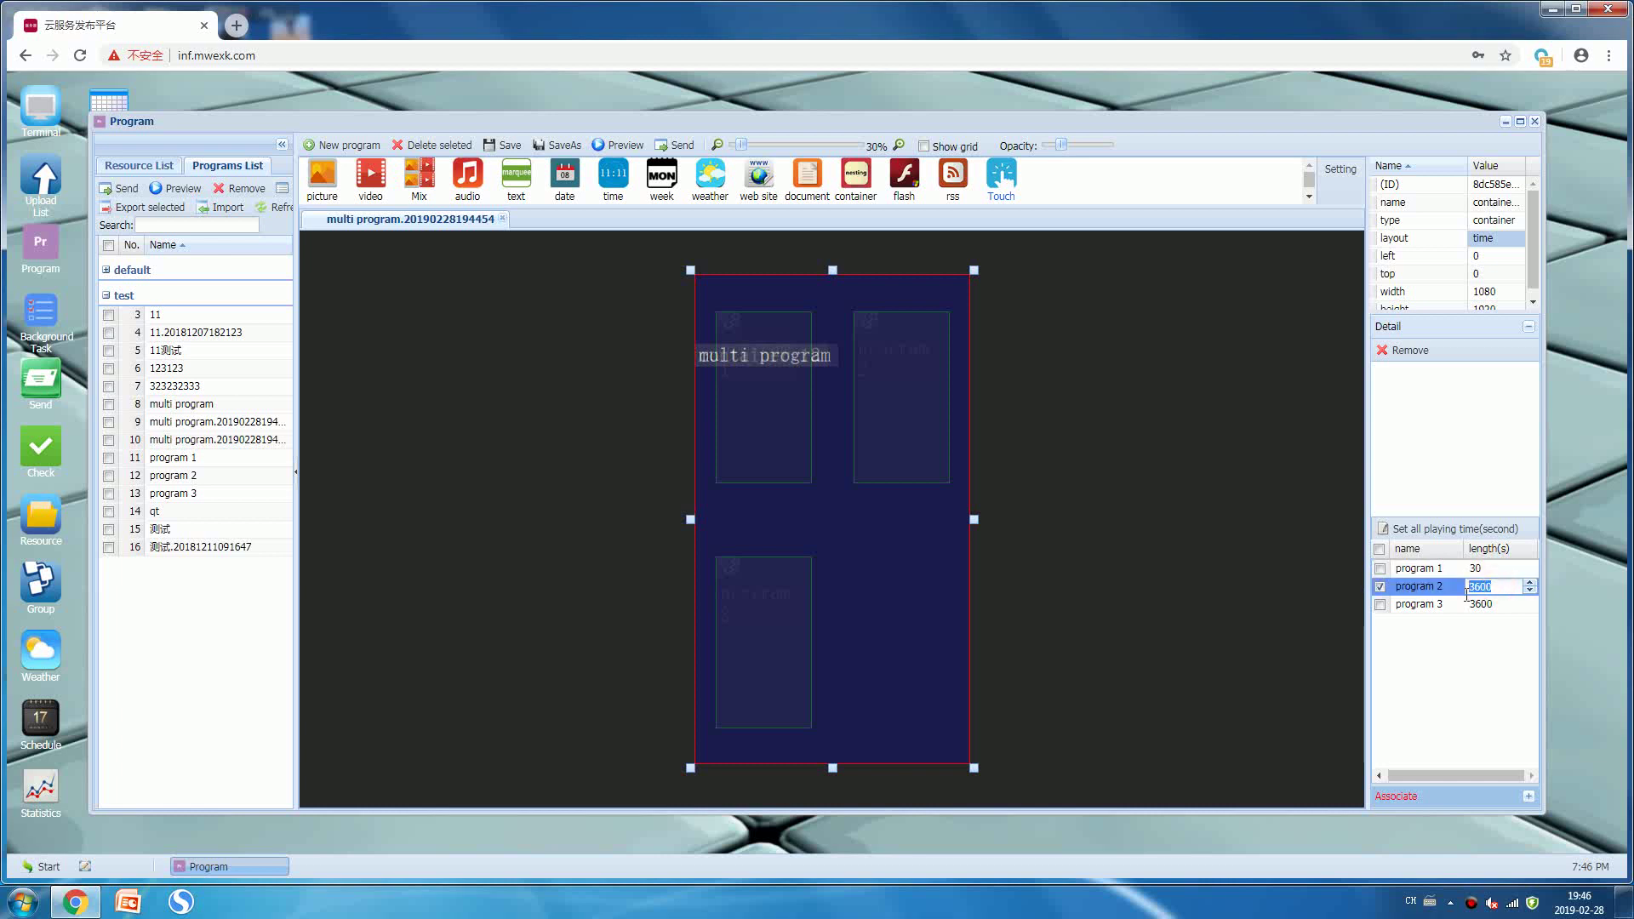
text(30)
key(Return)
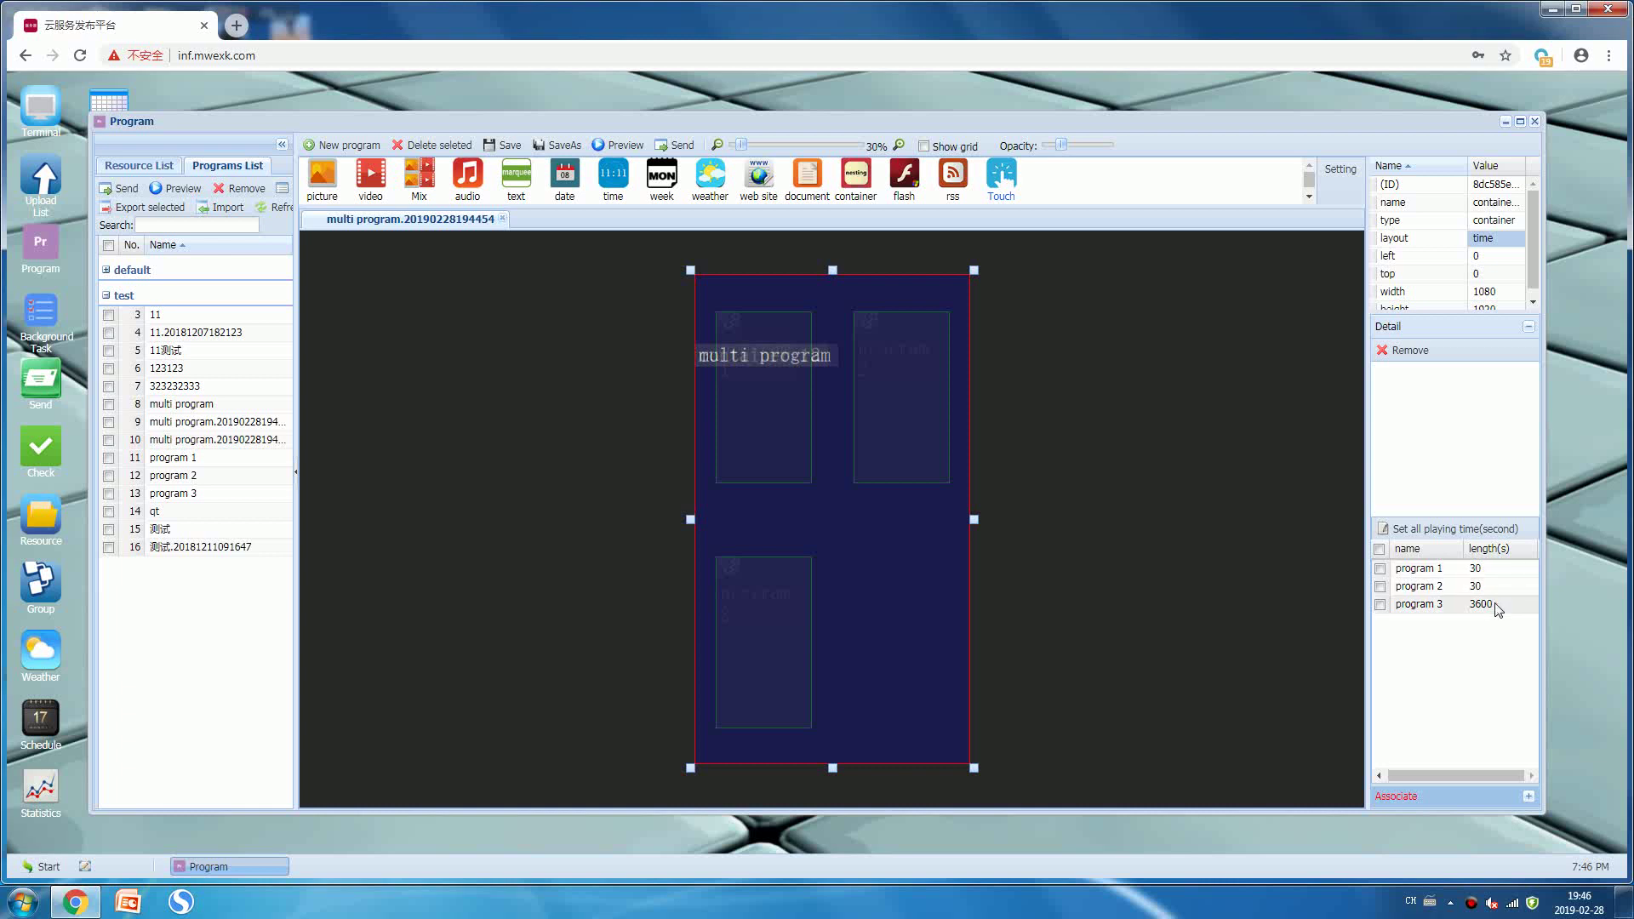
click(1502, 605)
double_click(1503, 605)
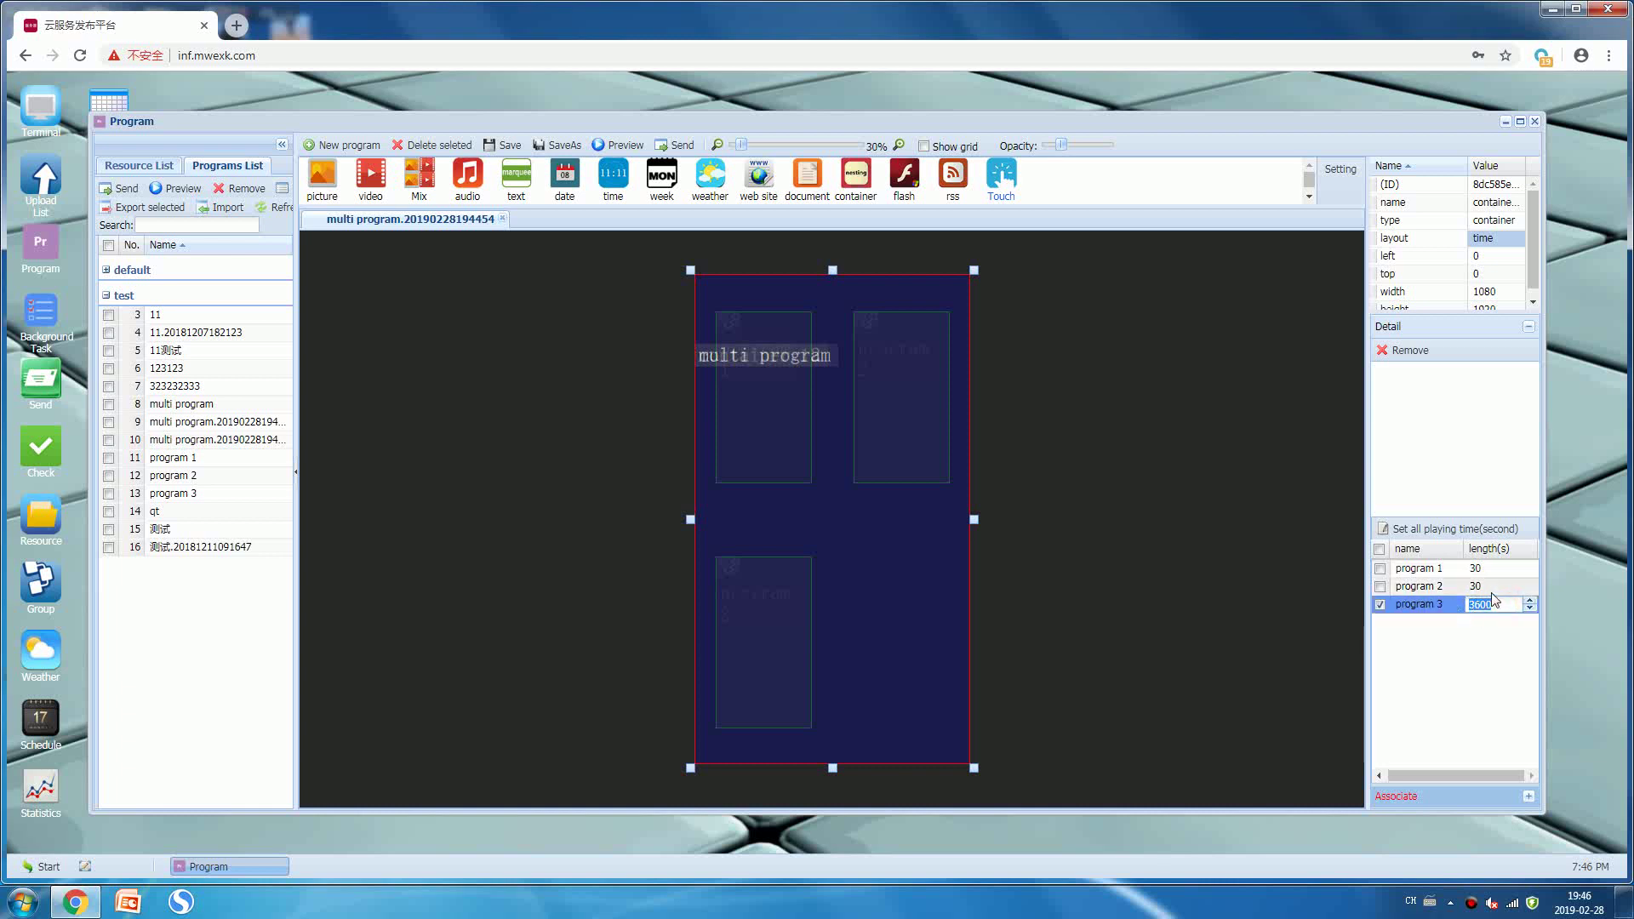
text(30)
key(Return)
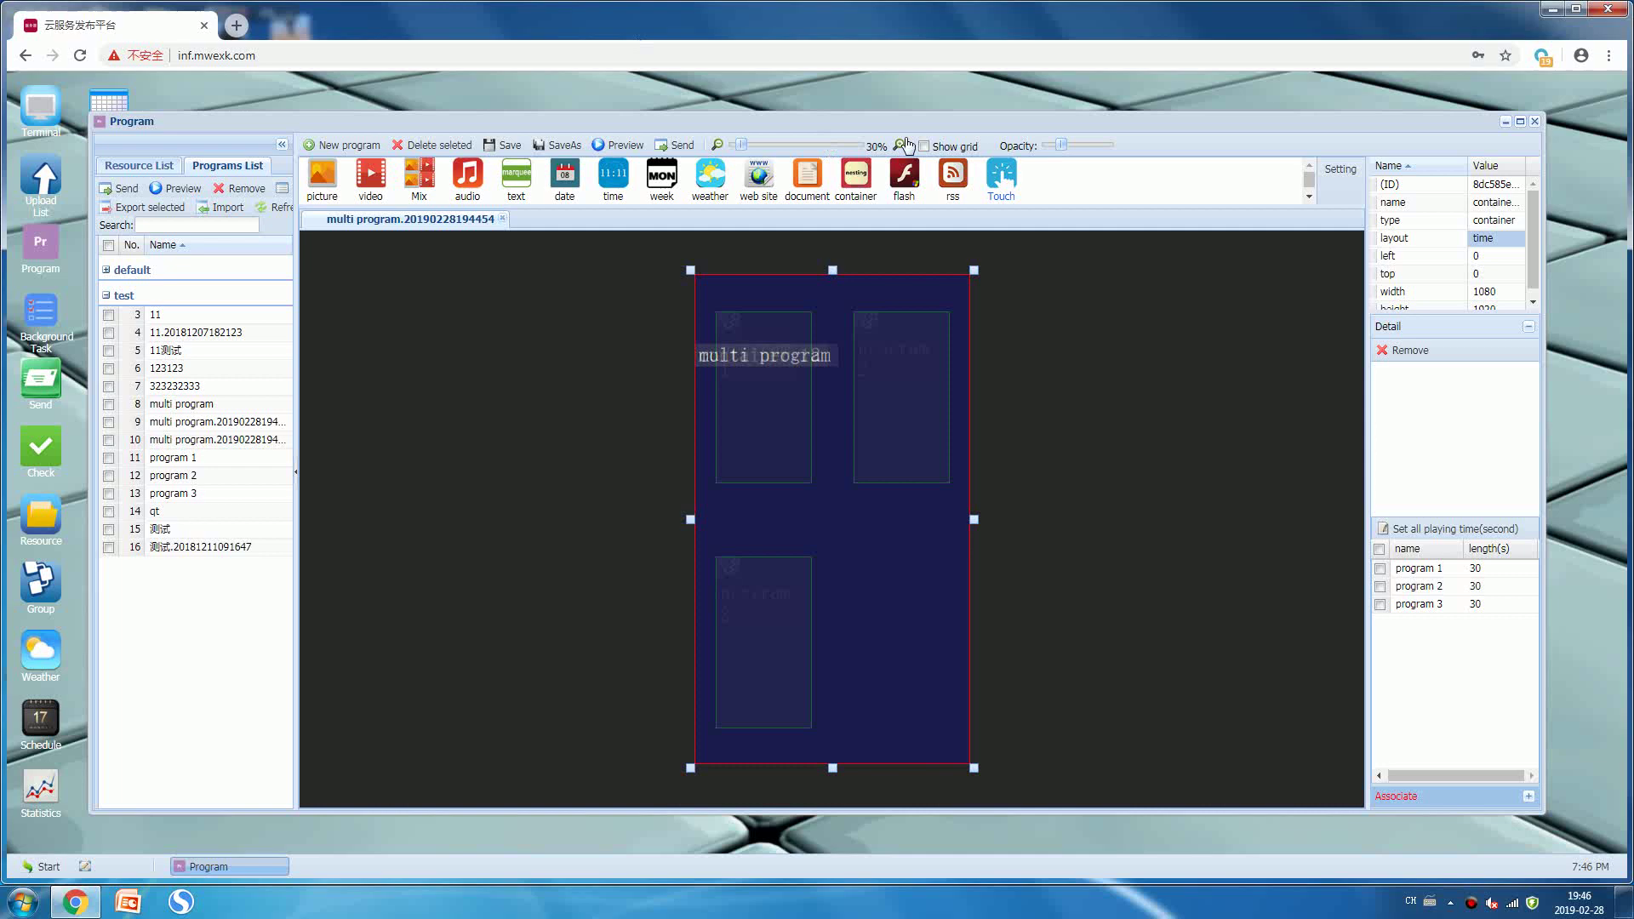
- Save As 'multi program' in the test category, removing the timestamp suffix from the name
click(541, 147)
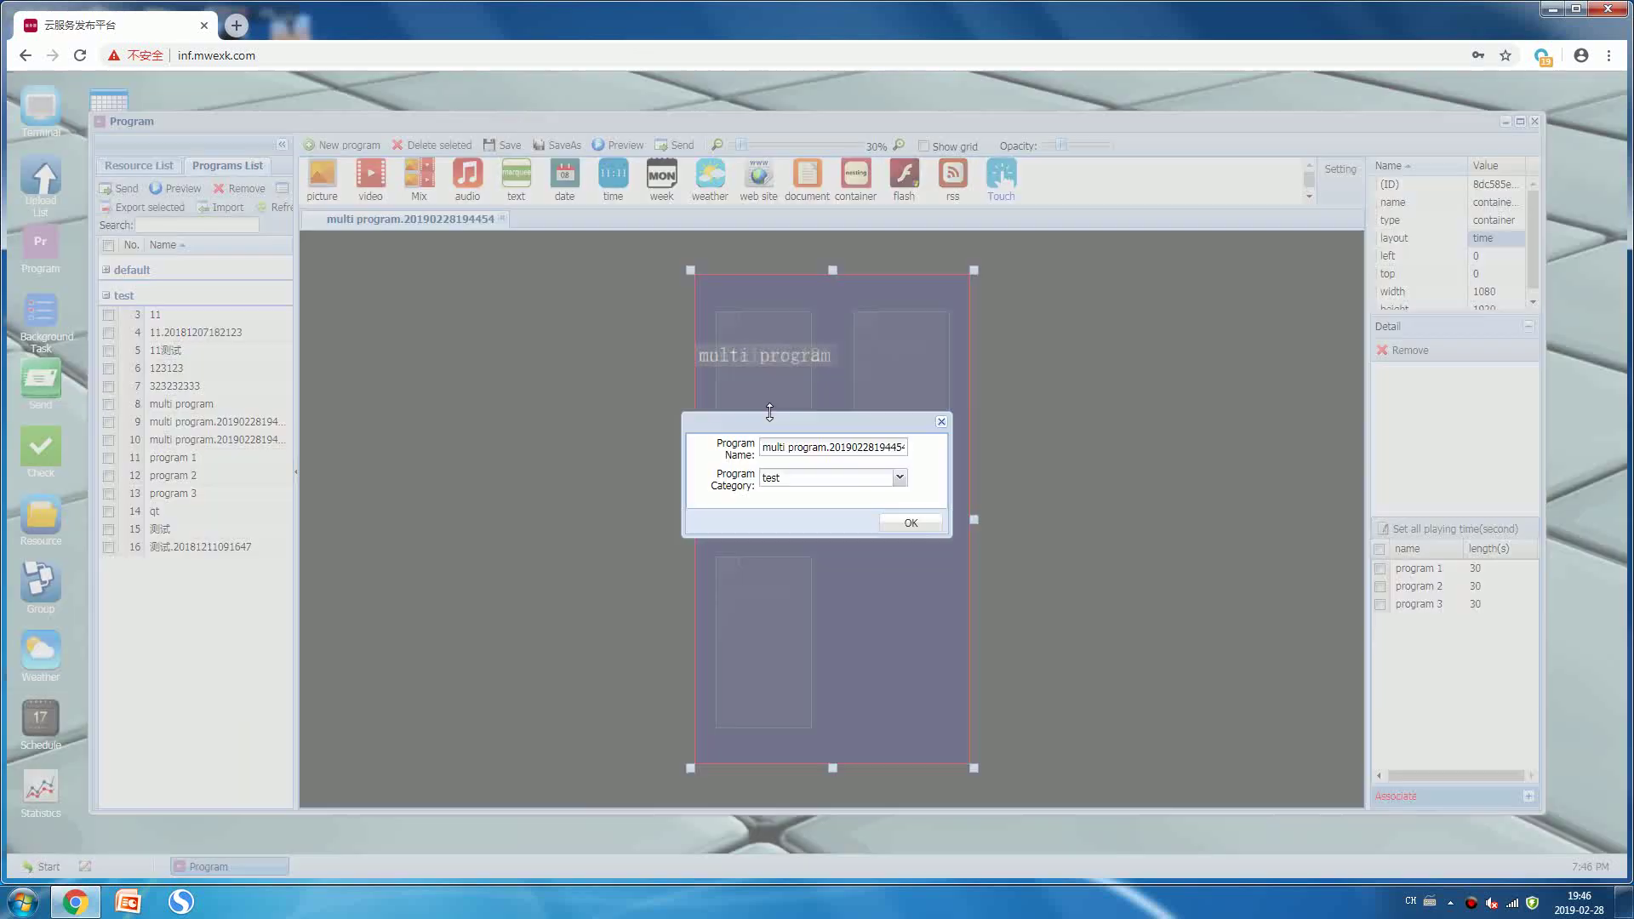
click(832, 447)
drag(831, 446, 933, 460)
key(BackSpace)
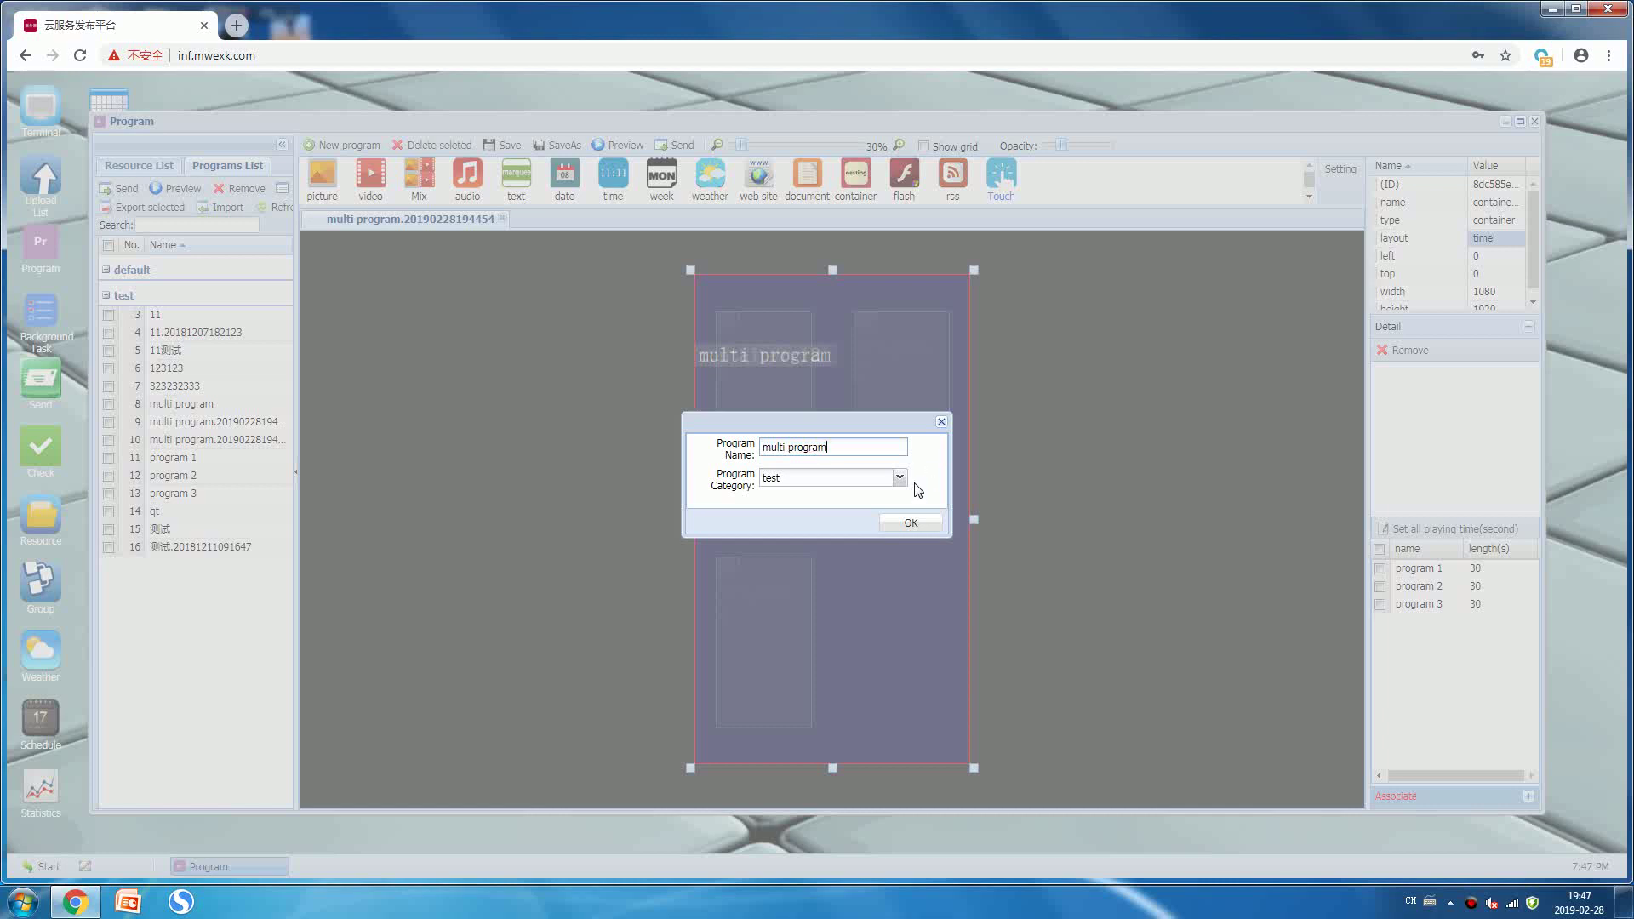
click(917, 523)
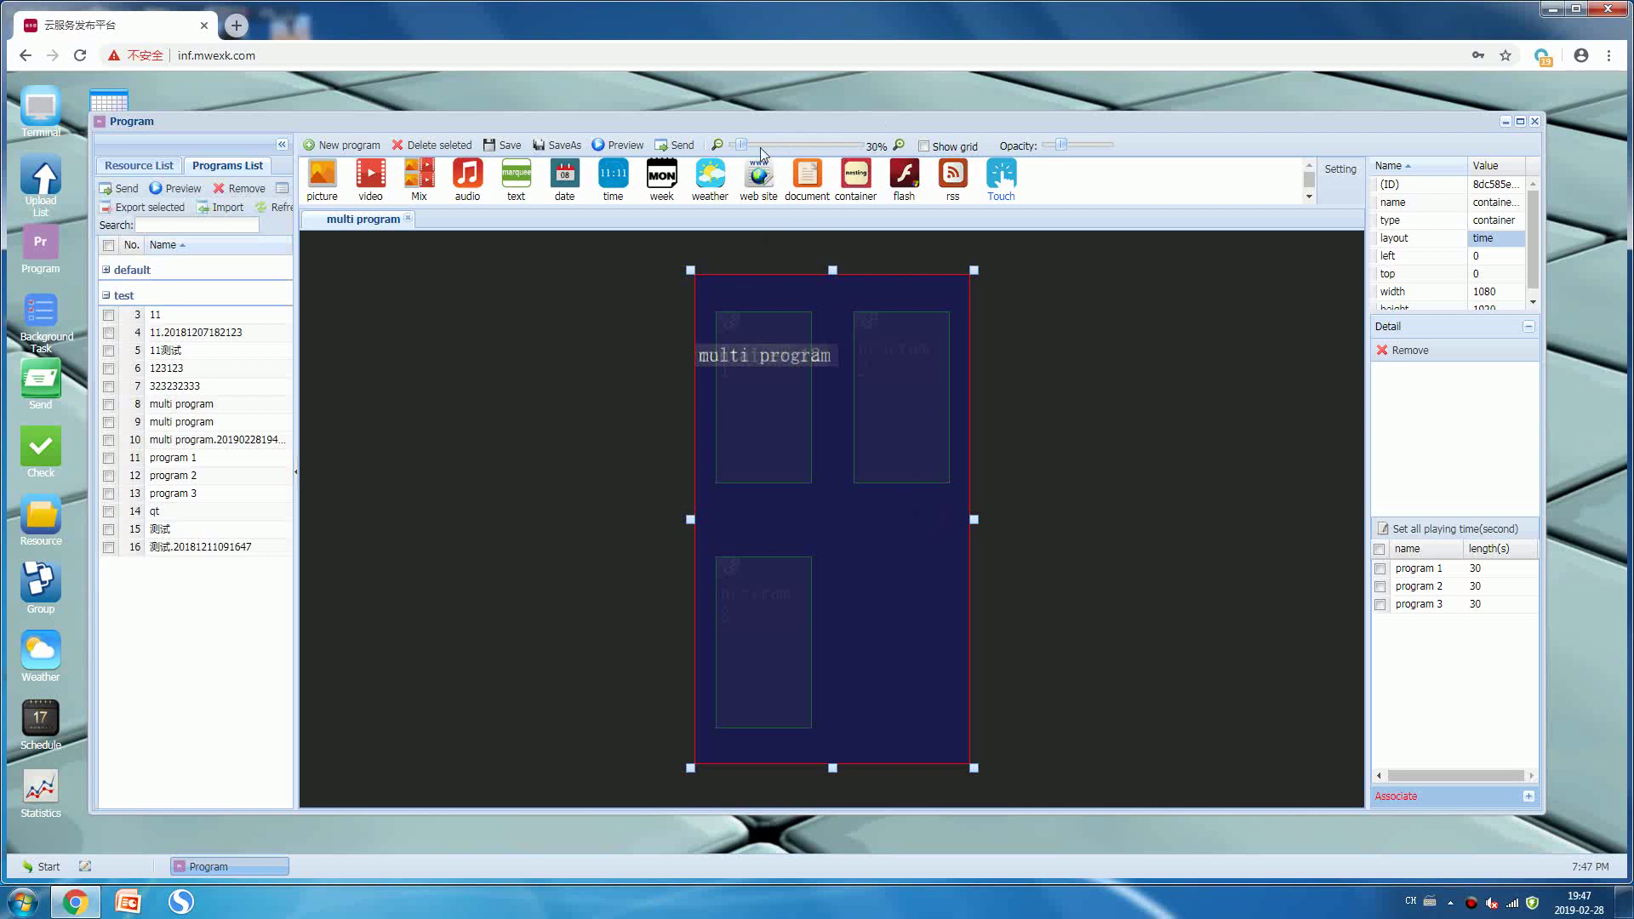
- Send multi program to the R15test terminal in the test group, then minimize the browser
click(1021, 270)
click(665, 147)
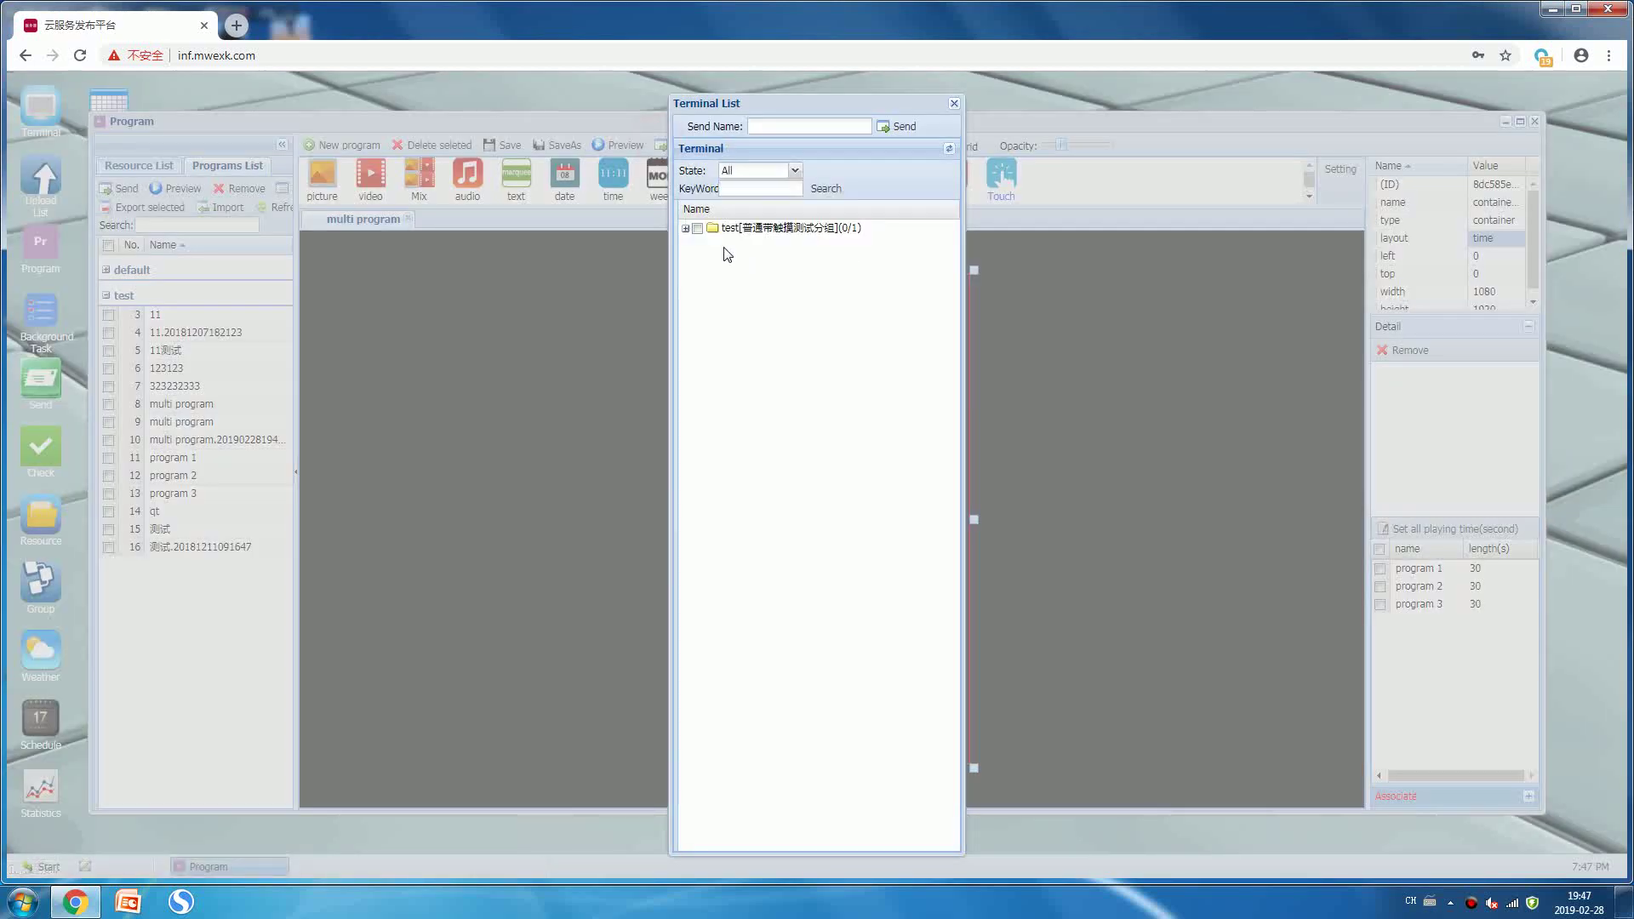
click(685, 228)
click(708, 244)
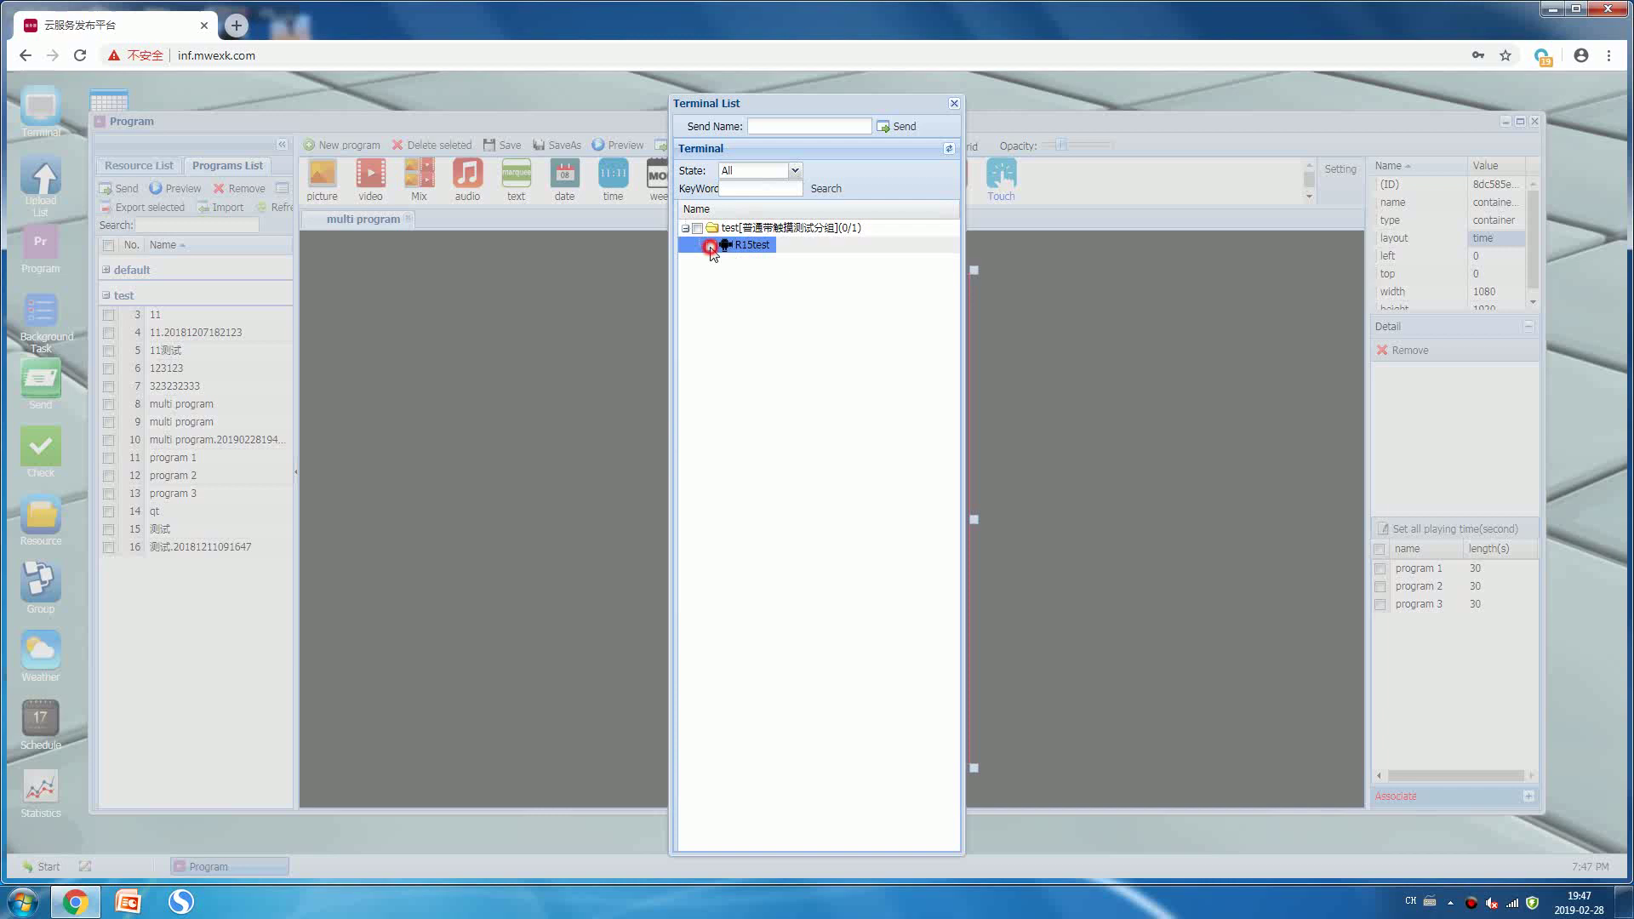
click(697, 228)
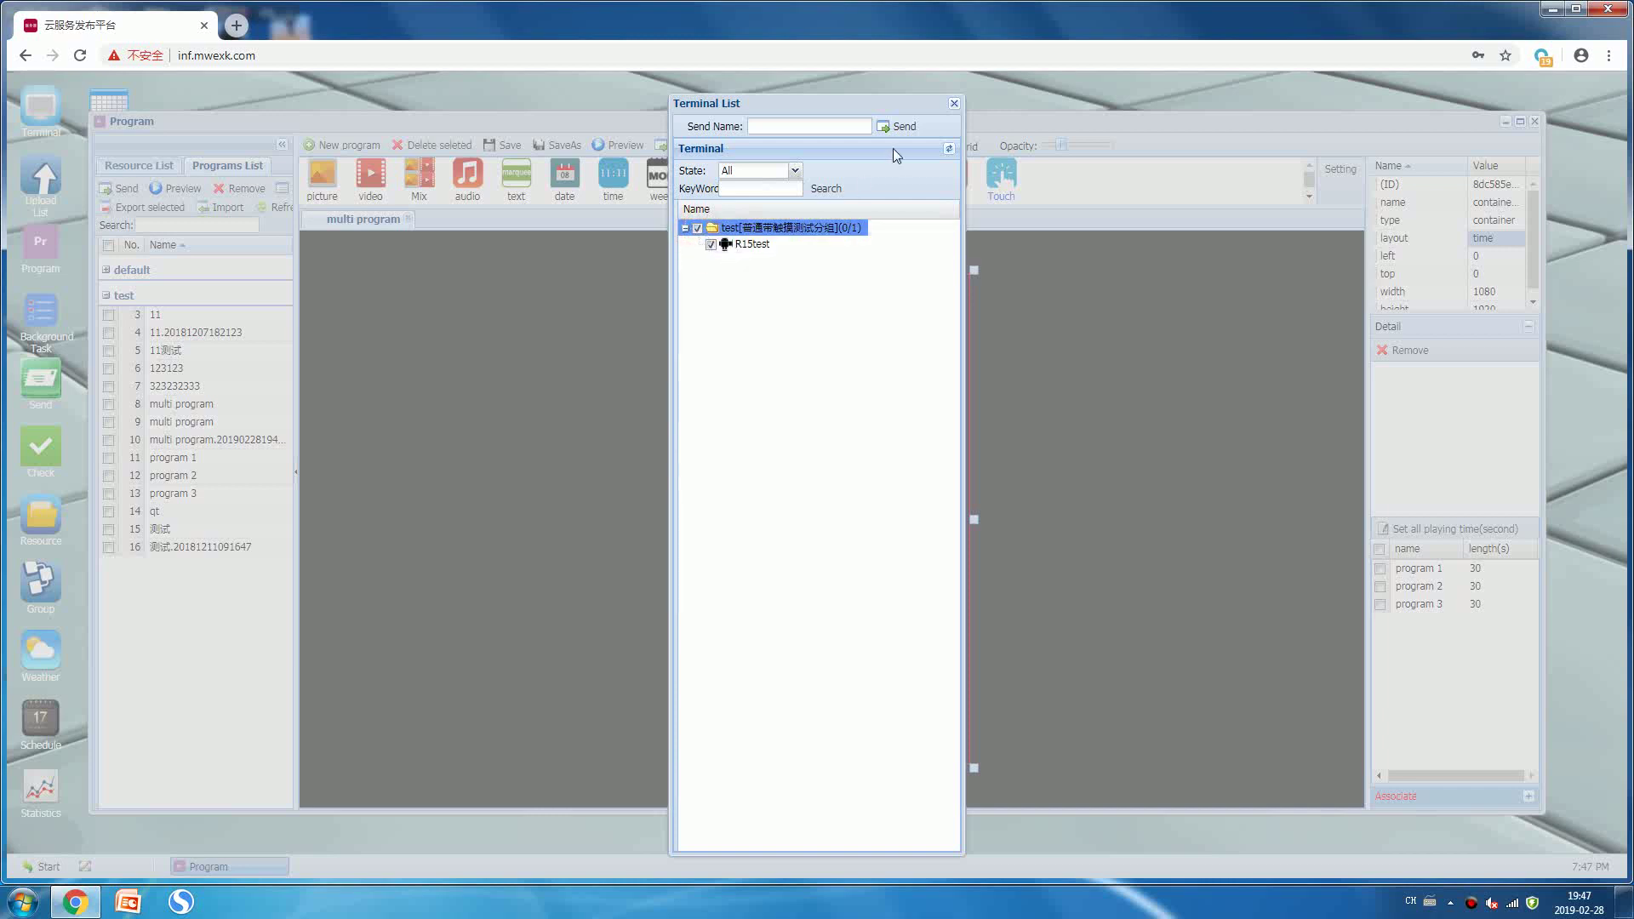
click(907, 127)
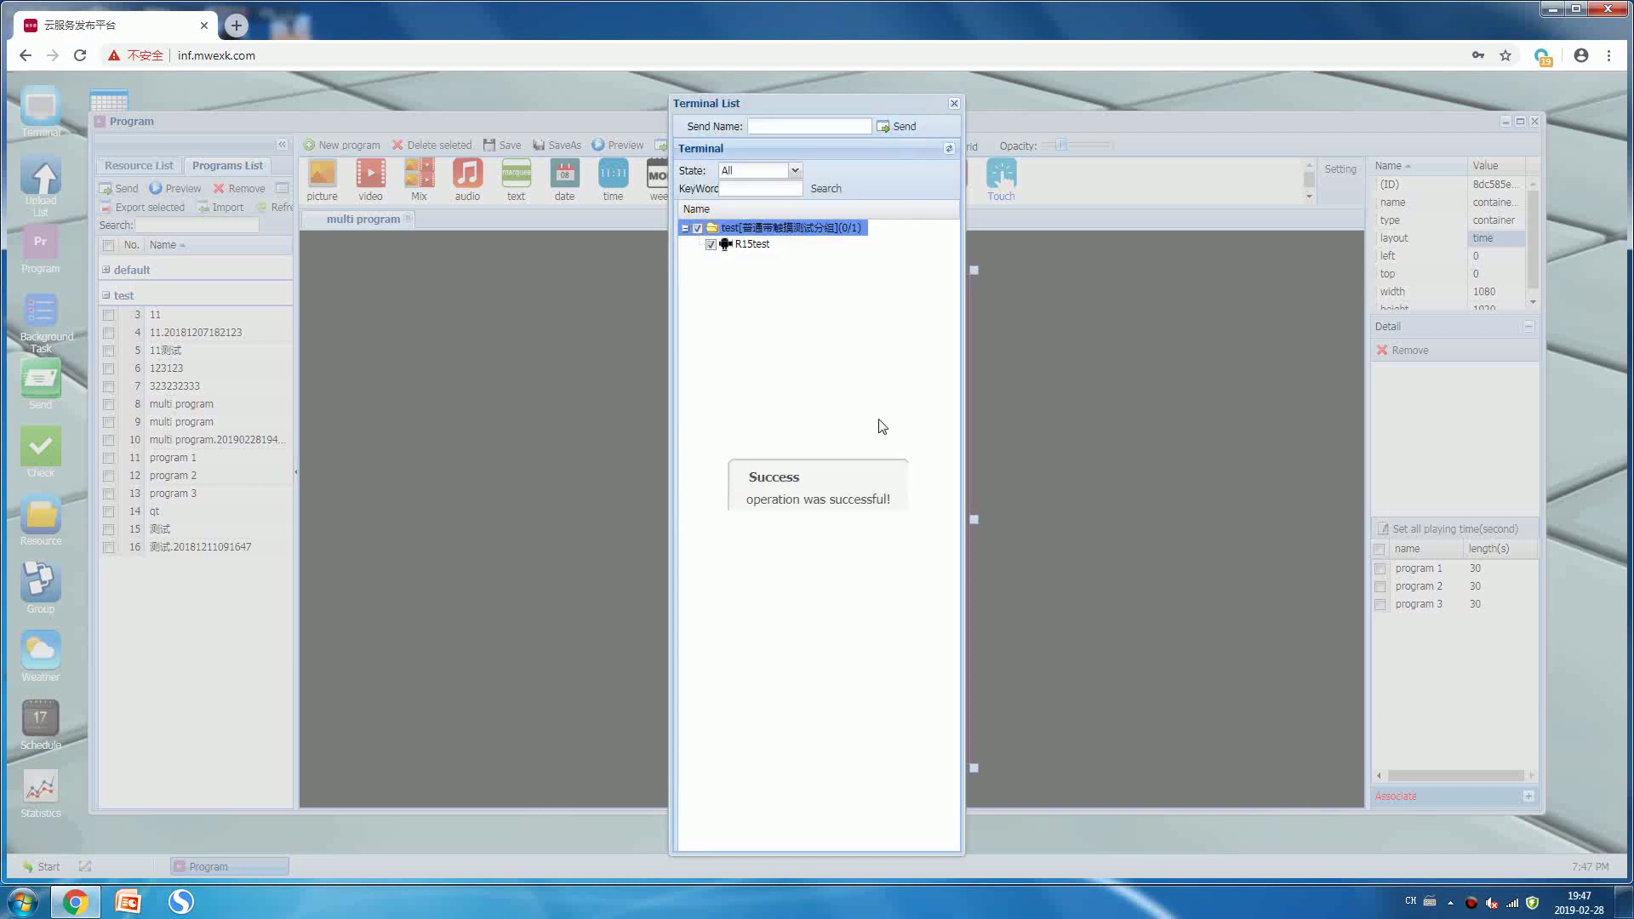
click(953, 103)
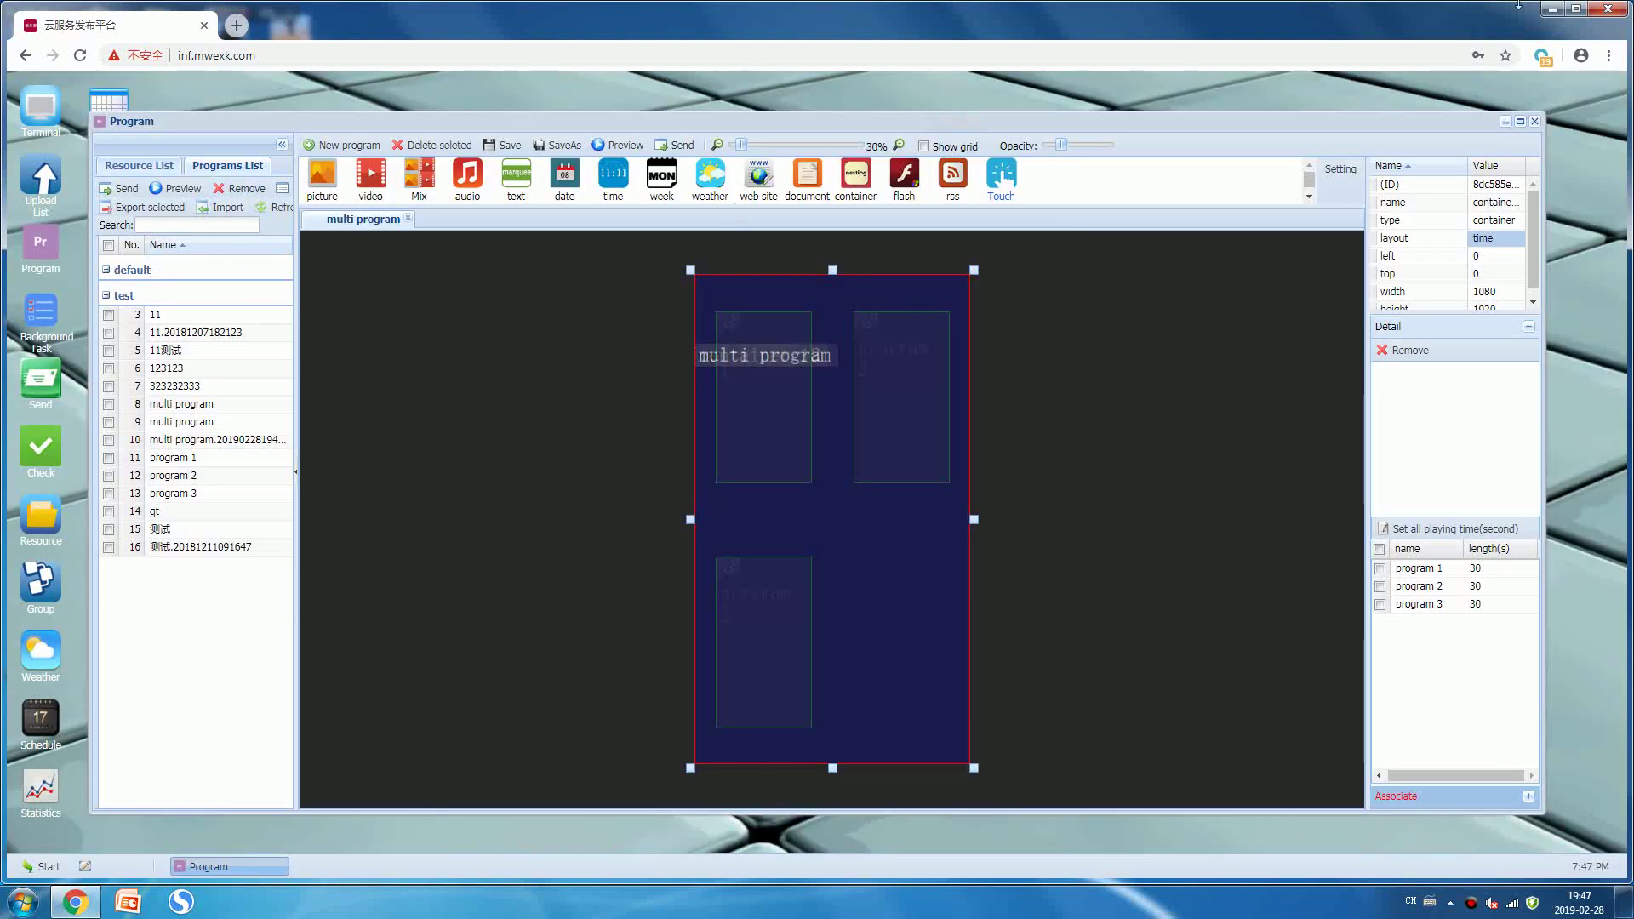
click(1551, 8)
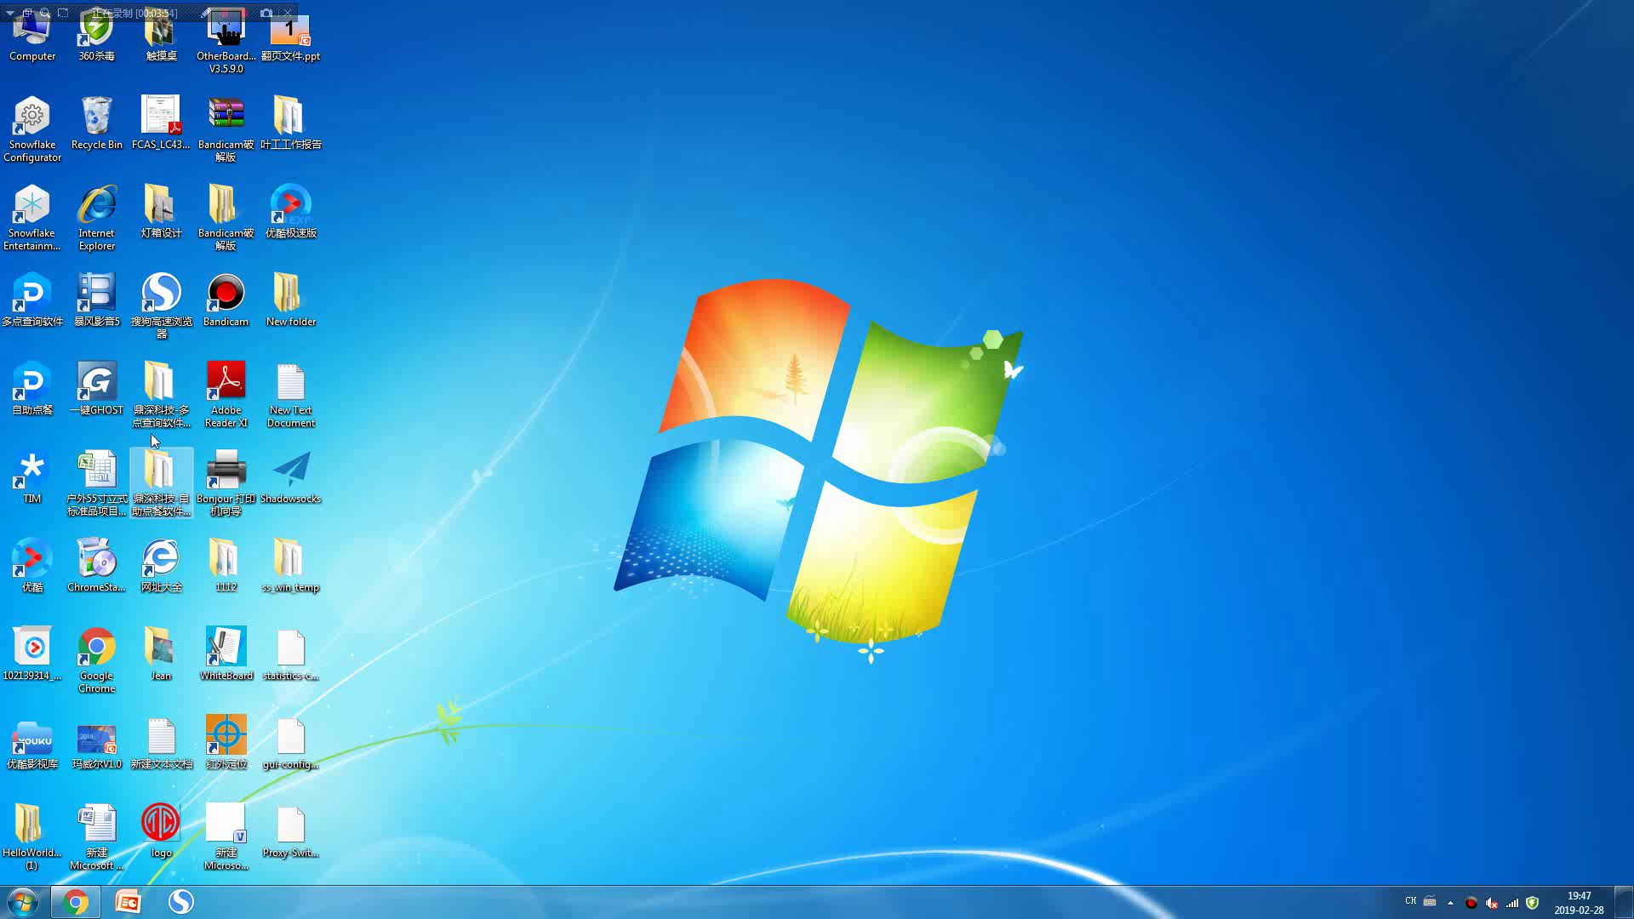
click(241, 13)
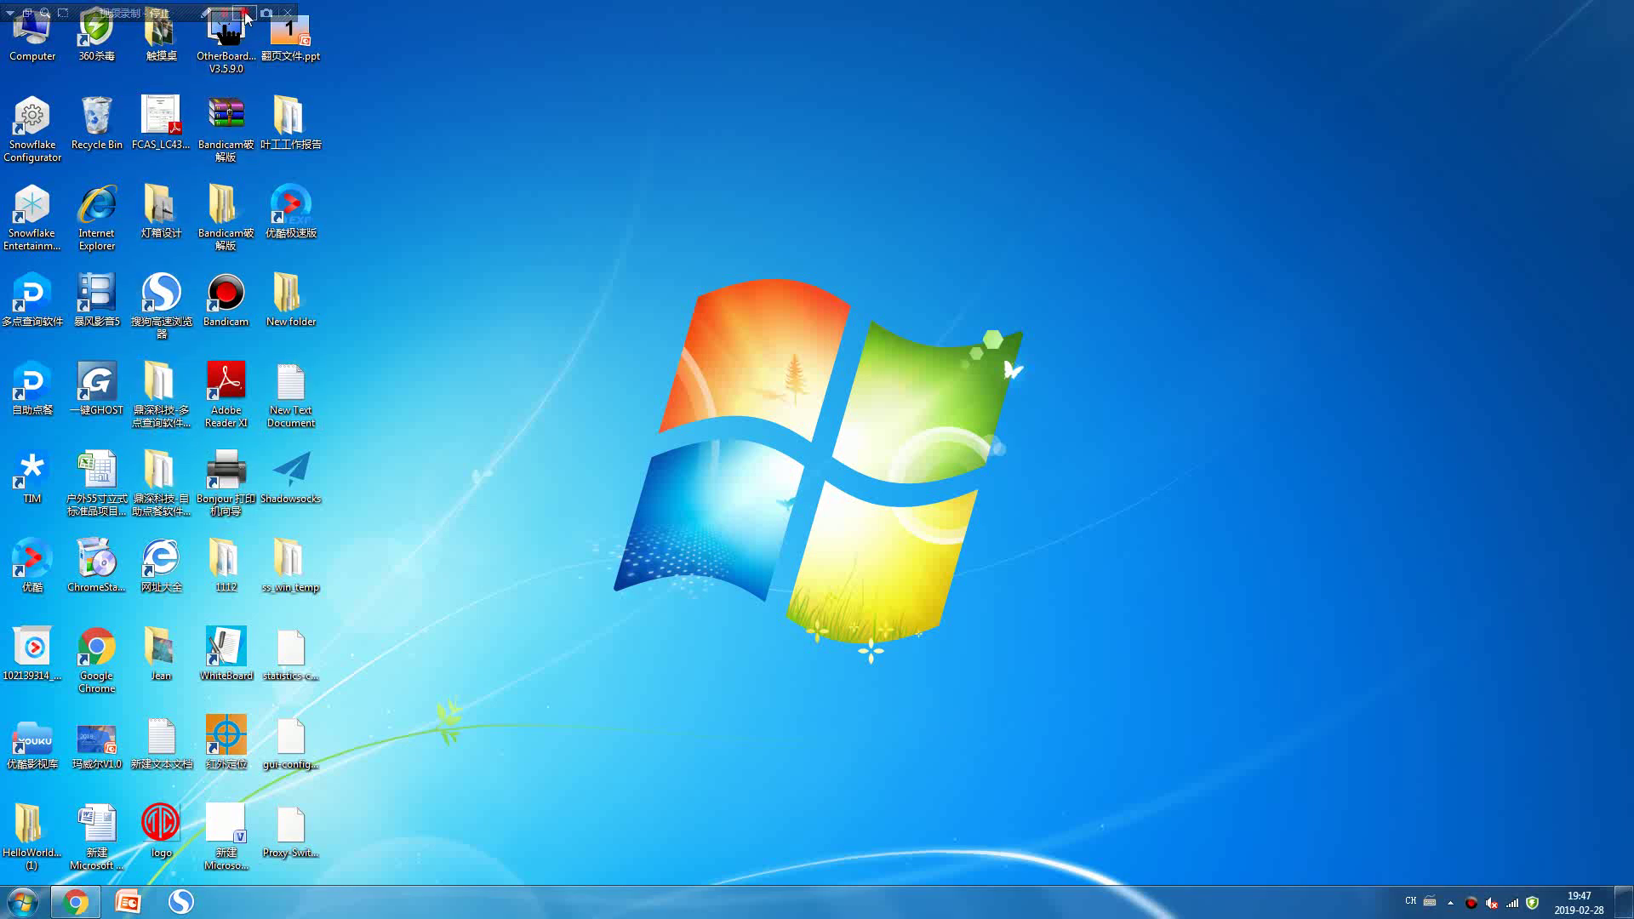